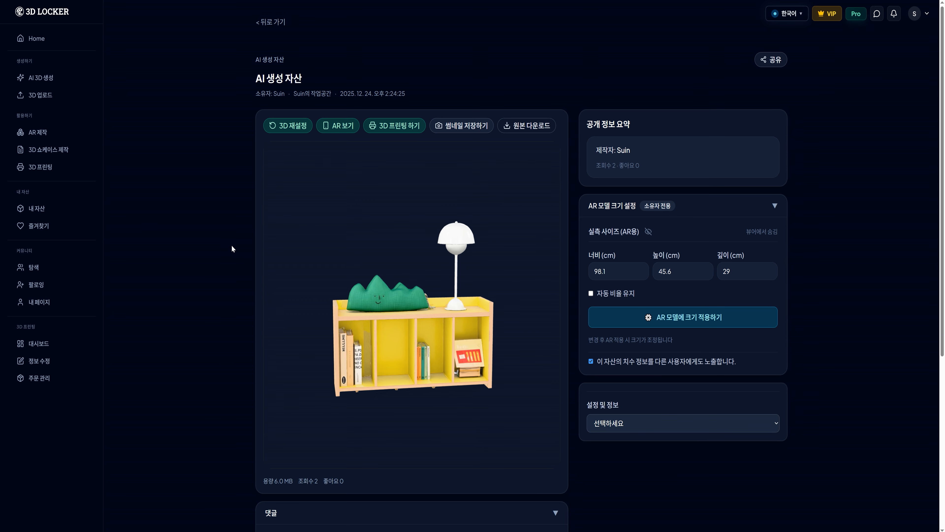
- Start a new presentation slide showcase (발표용 쇼케이스) from the 3D showcase creation page
{"action": "left_click", "coordinate": [66, 152]}
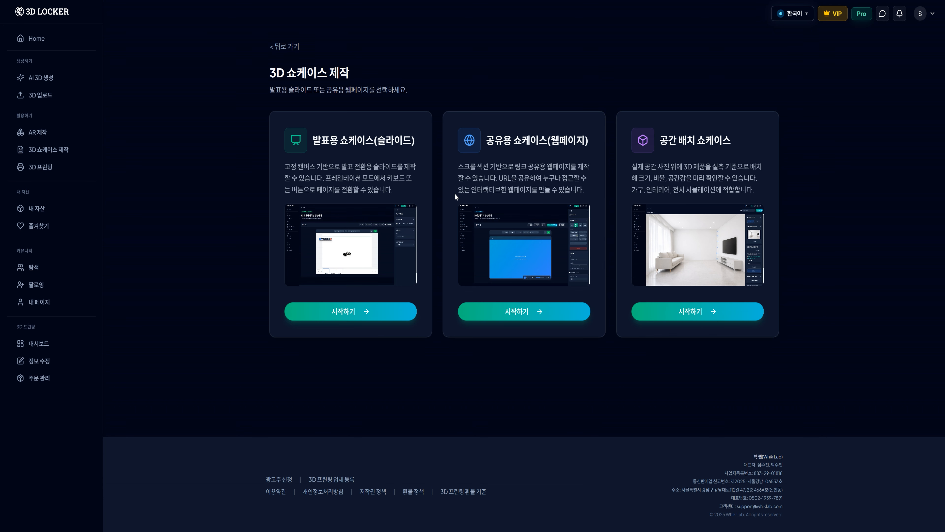
{"action": "left_click", "coordinate": [364, 311]}
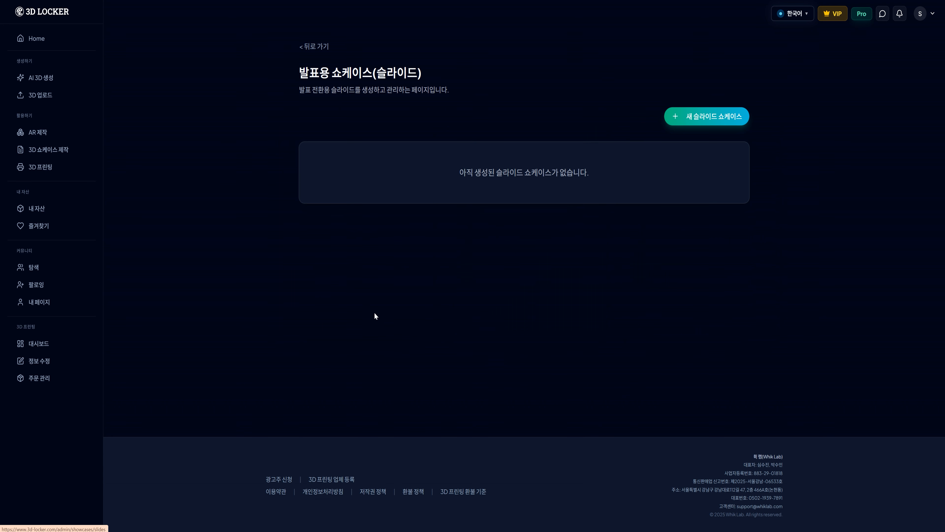
{"action": "left_click", "coordinate": [711, 121]}
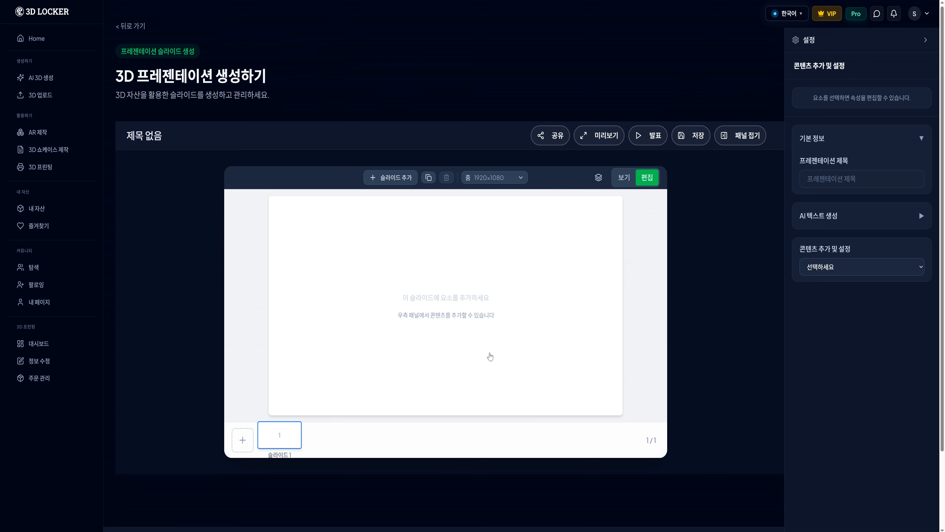
- Add the first AI-generated 3D asset, the yellow bookshelf, to slide 1 and enlarge it in the middle of the slide
{"action": "left_click", "coordinate": [837, 266]}
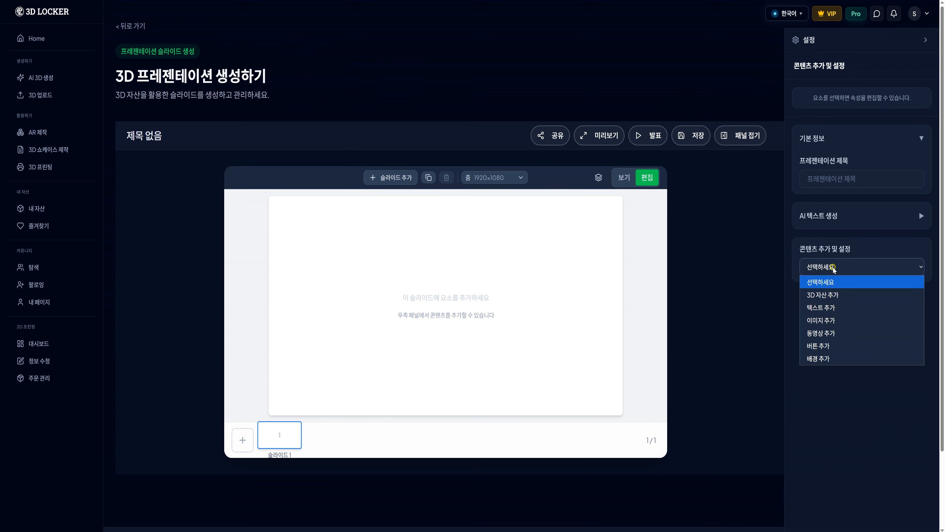
{"action": "left_click", "coordinate": [830, 295]}
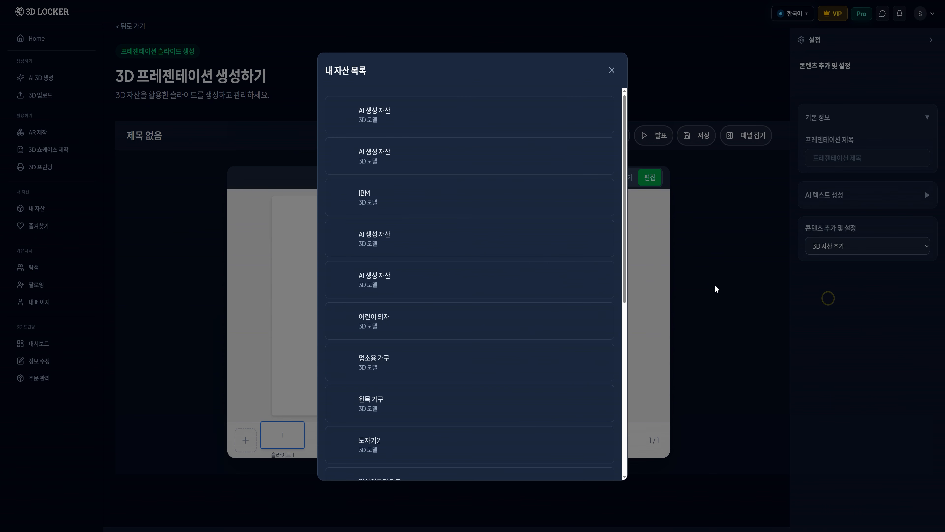
{"action": "left_click", "coordinate": [375, 112]}
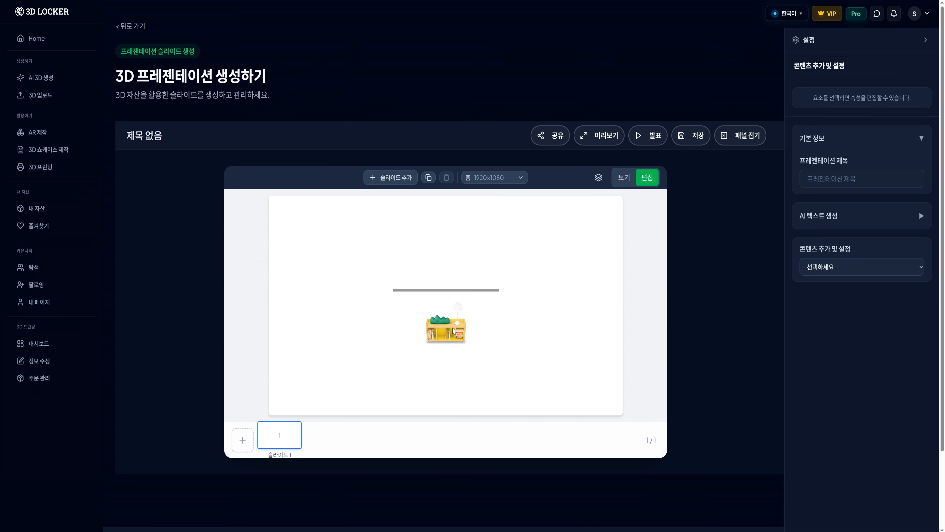
{"action": "left_click_drag", "start_coordinate": [439, 323], "coordinate": [441, 295]}
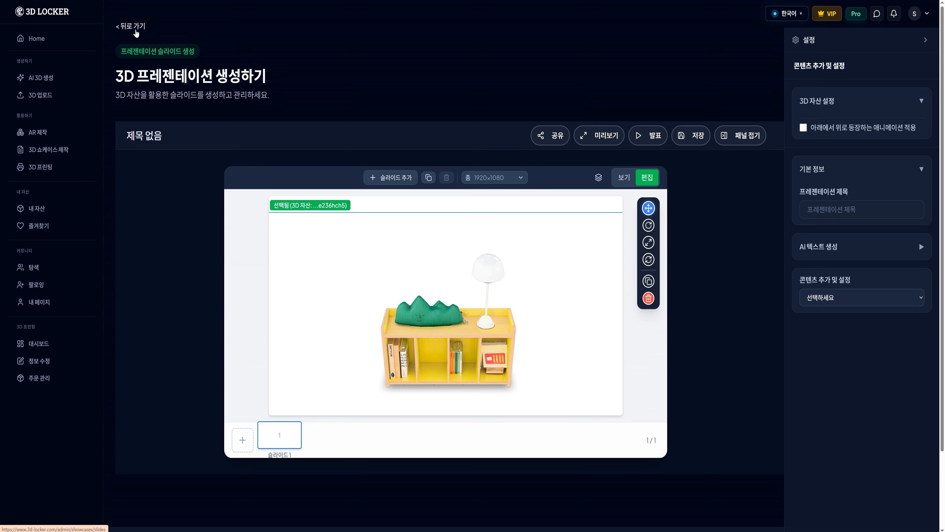
- Leave the slide editor without saving and start a new shareable web page showcase (공유용 쇼케이스)
{"action": "left_click", "coordinate": [135, 29]}
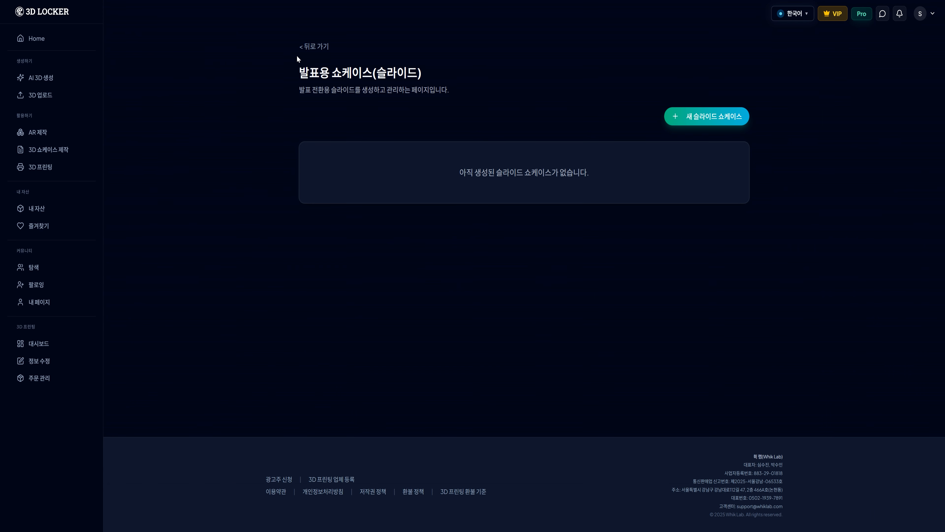
{"action": "left_click", "coordinate": [312, 46]}
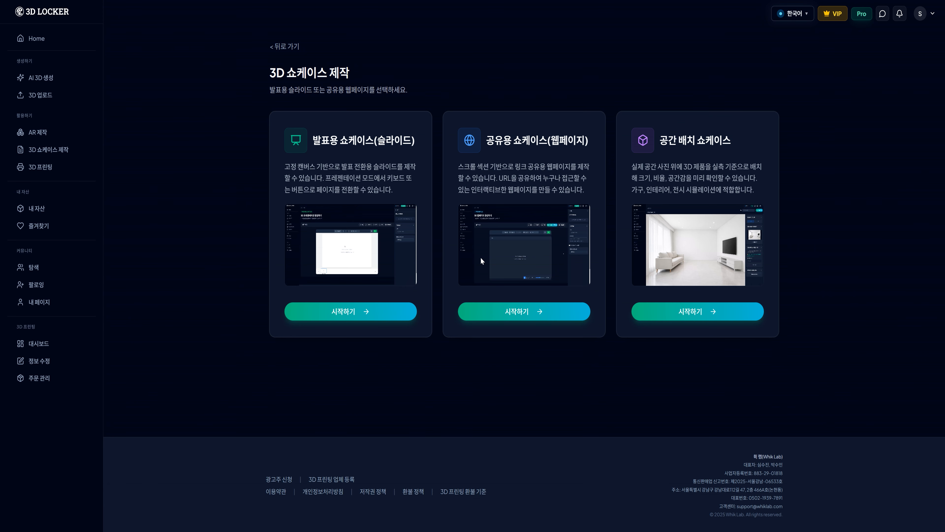
{"action": "left_click", "coordinate": [515, 311]}
{"action": "left_click", "coordinate": [718, 117]}
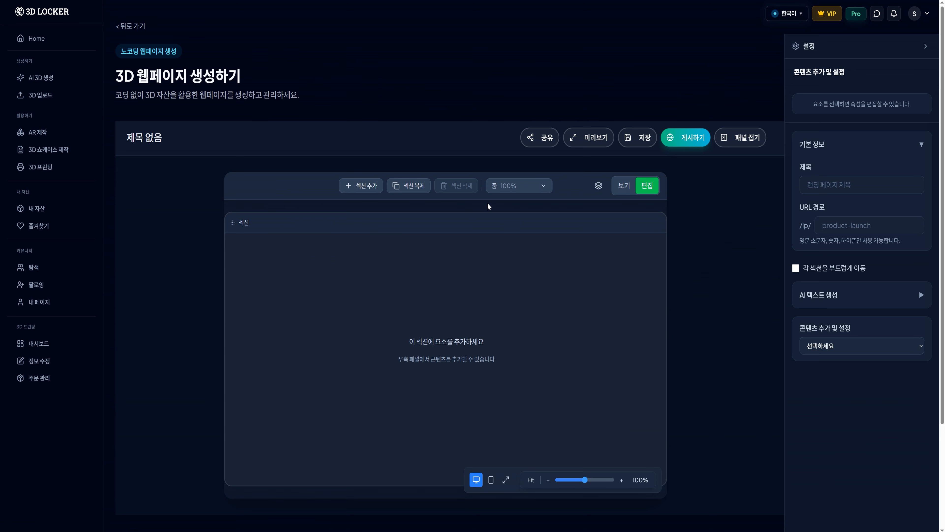
- Add a second section to the web page below the existing one
{"action": "left_click", "coordinate": [361, 186]}
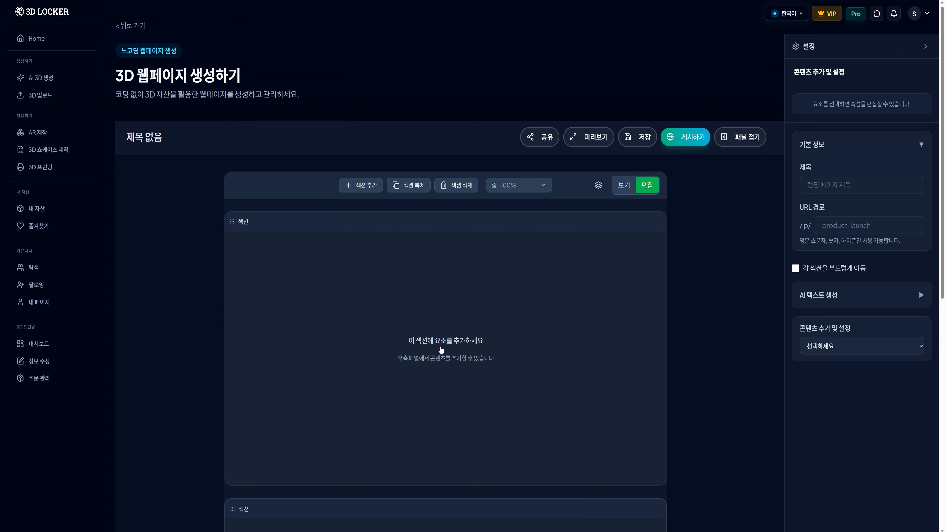
{"action": "scroll", "coordinate": [441, 355], "scroll_direction": "down", "scroll_amount": 5}
{"action": "scroll", "coordinate": [461, 279], "scroll_direction": "up", "scroll_amount": 3}
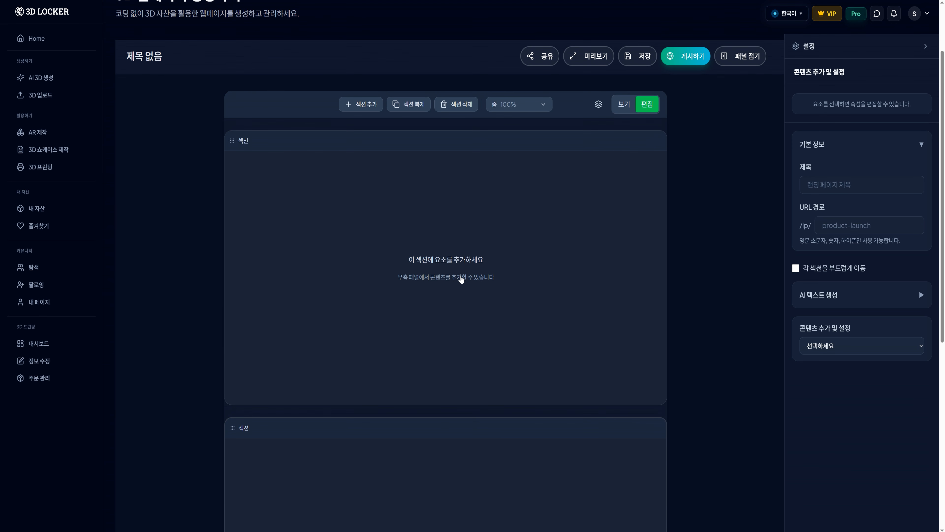
- Insert the AI-generated bookshelf 3D asset into the second section of the web page and select it
{"action": "left_click", "coordinate": [833, 351]}
{"action": "left_click", "coordinate": [819, 372]}
{"action": "left_click", "coordinate": [378, 118]}
{"action": "scroll", "coordinate": [448, 325], "scroll_direction": "down", "scroll_amount": 4}
{"action": "left_click", "coordinate": [454, 411]}
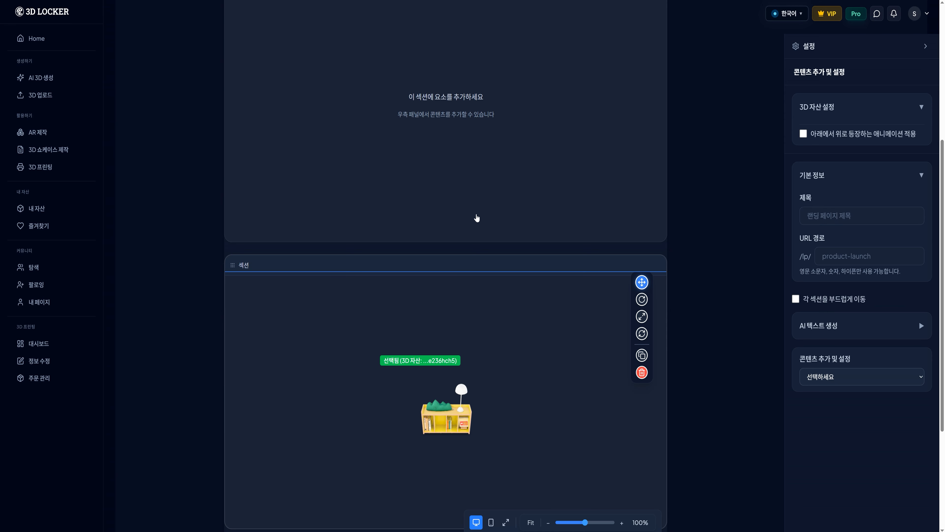
- Scale up the bookshelf in the second section to about three times its size and shift it slightly up and to the left
{"action": "left_click", "coordinate": [477, 204]}
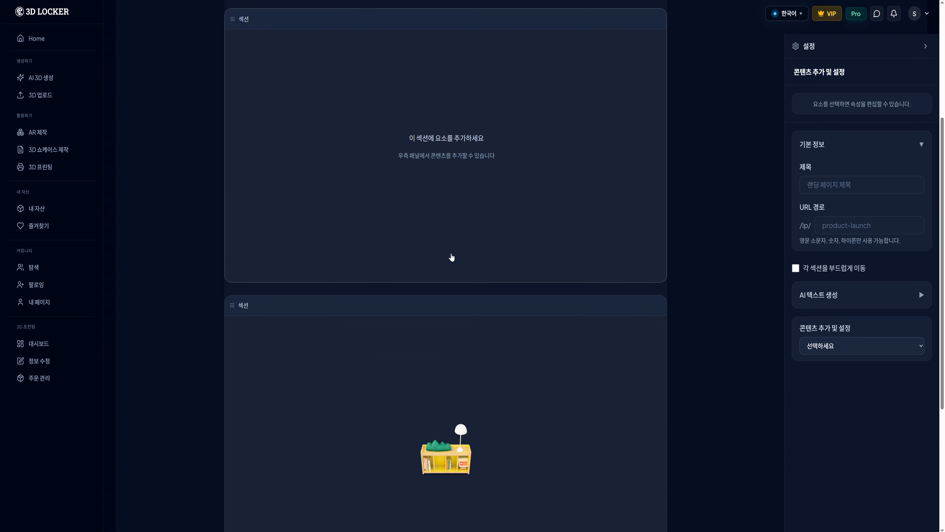
{"action": "left_click", "coordinate": [451, 423]}
{"action": "scroll", "coordinate": [450, 420], "scroll_direction": "down", "scroll_amount": 2}
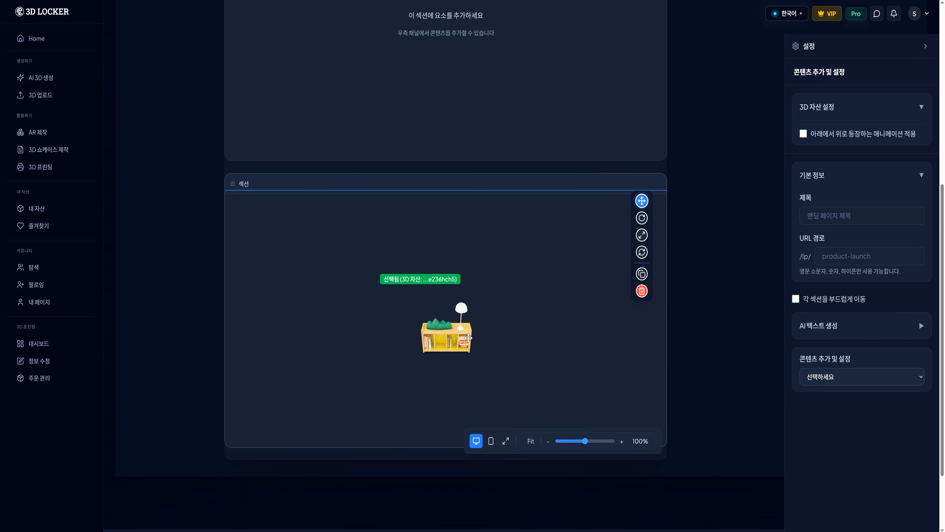
{"action": "left_click", "coordinate": [641, 235]}
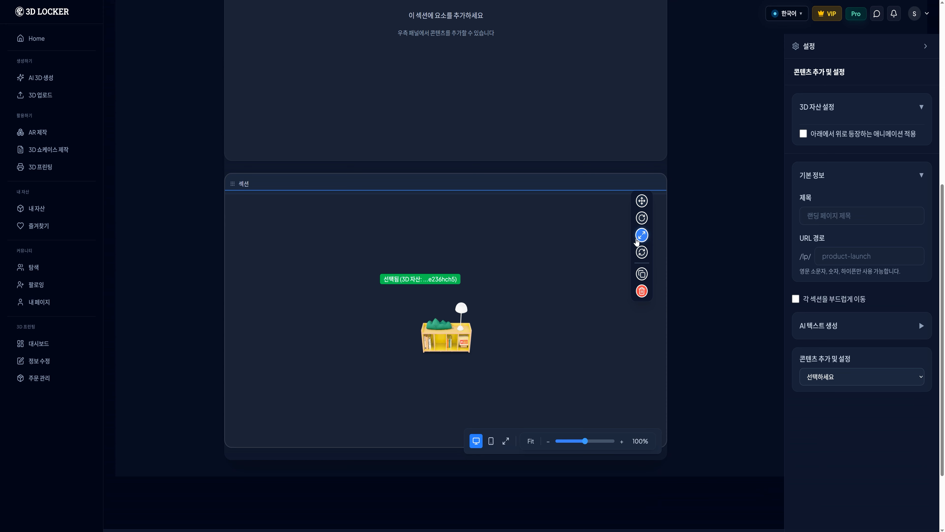
{"action": "left_click_drag", "start_coordinate": [477, 337], "coordinate": [540, 329]}
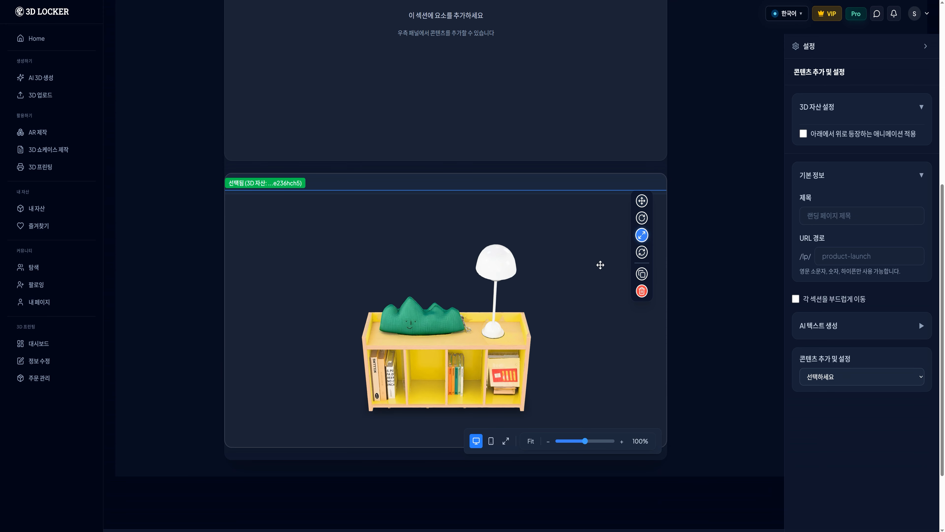
{"action": "left_click", "coordinate": [641, 200]}
{"action": "left_click_drag", "start_coordinate": [489, 330], "coordinate": [465, 310]}
- Leave the web page editor without saving and return to the choice of showcase types
{"action": "scroll", "coordinate": [693, 319], "scroll_direction": "up", "scroll_amount": 4}
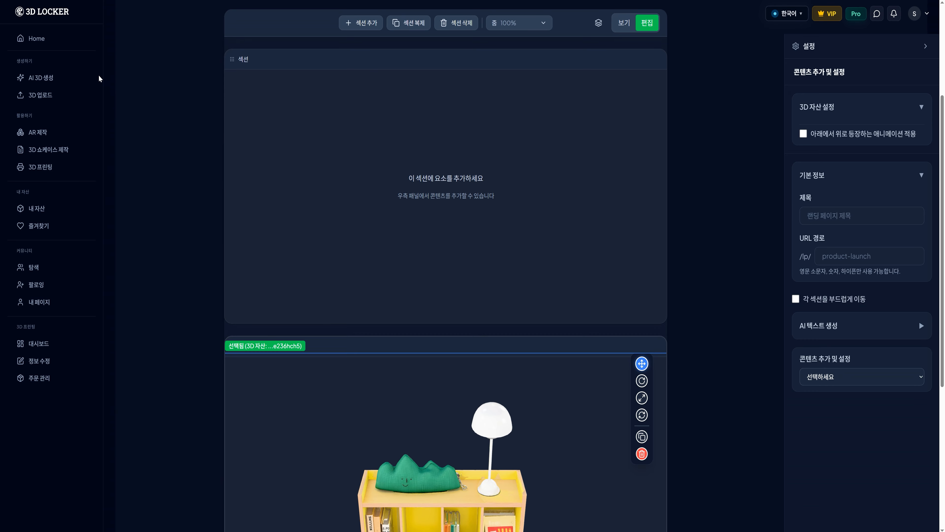
{"action": "scroll", "coordinate": [99, 76], "scroll_direction": "up", "scroll_amount": 4}
{"action": "left_click", "coordinate": [131, 26]}
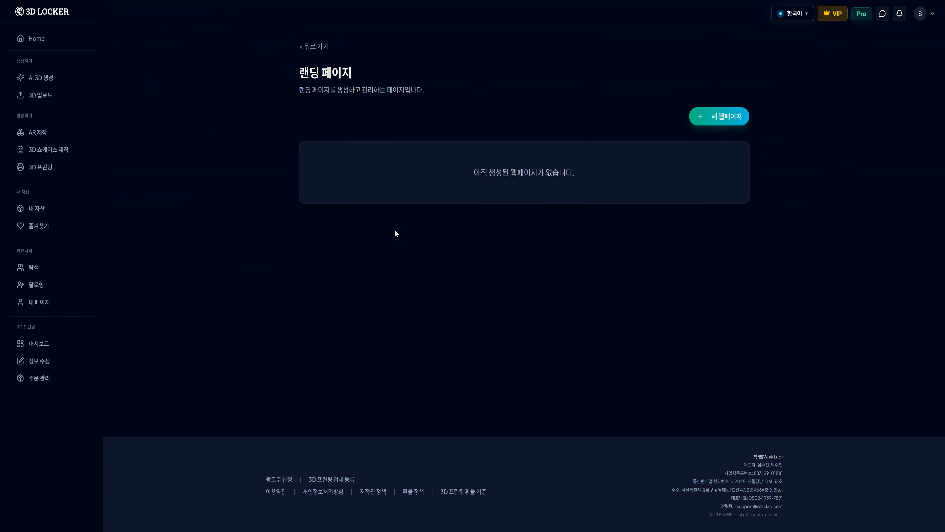
{"action": "left_click", "coordinate": [313, 47]}
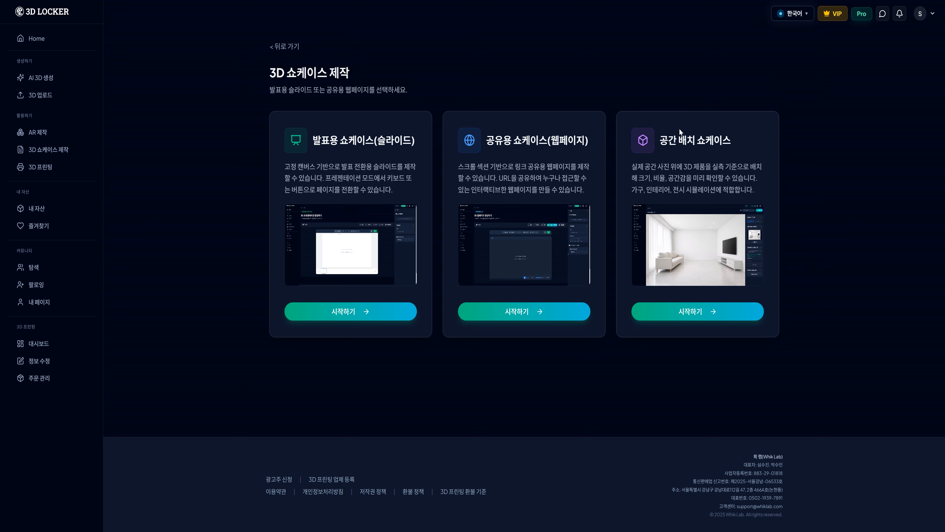
- Start a space placement showcase (공간 배치 쇼케이스) and upload the white living room photo as the background image
{"action": "left_click", "coordinate": [691, 315]}
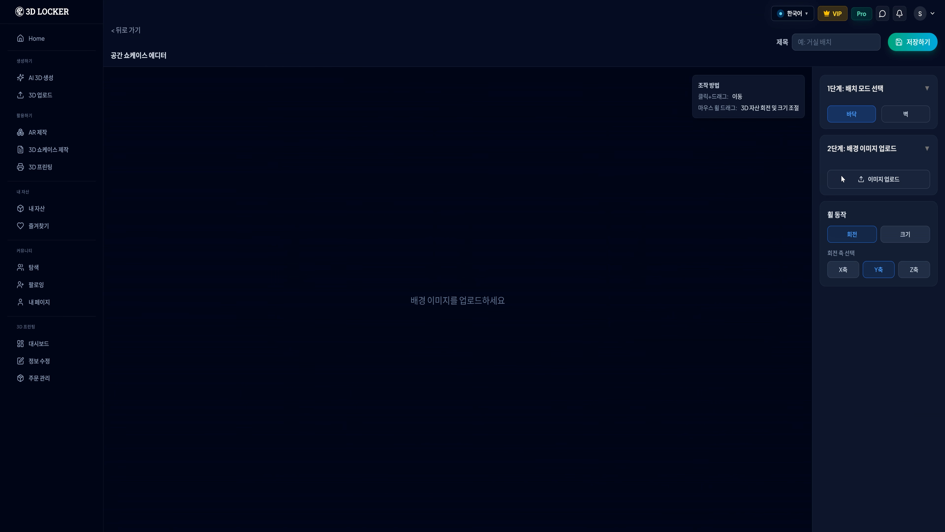
{"action": "left_click", "coordinate": [867, 177]}
{"action": "double_click", "coordinate": [90, 56]}
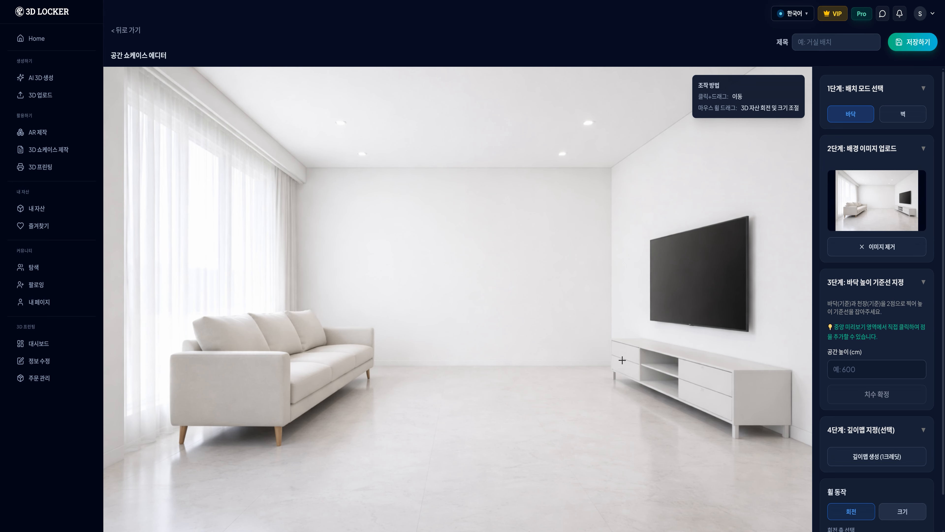
- Mark the floor and ceiling points along the room's back corner beside the TV wall and confirm a space height of 300 cm
{"action": "left_click", "coordinate": [610, 365]}
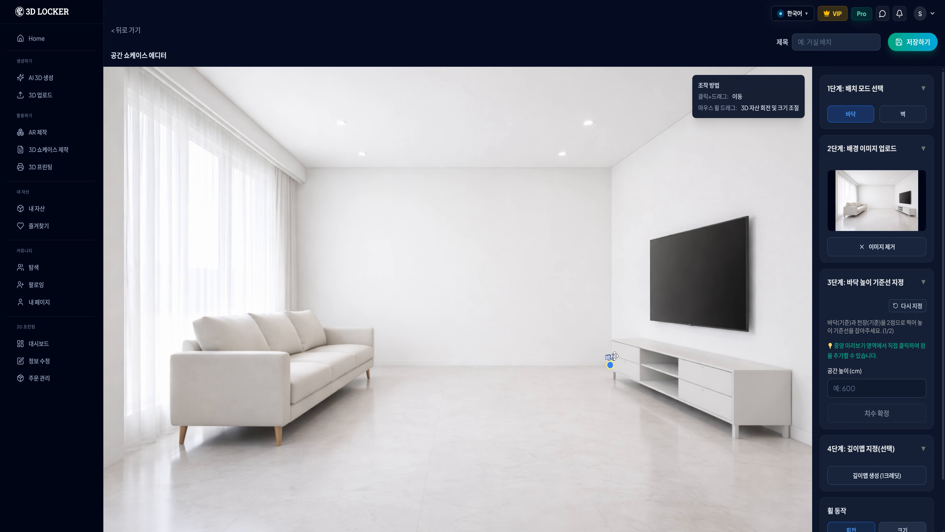
{"action": "left_click", "coordinate": [610, 168]}
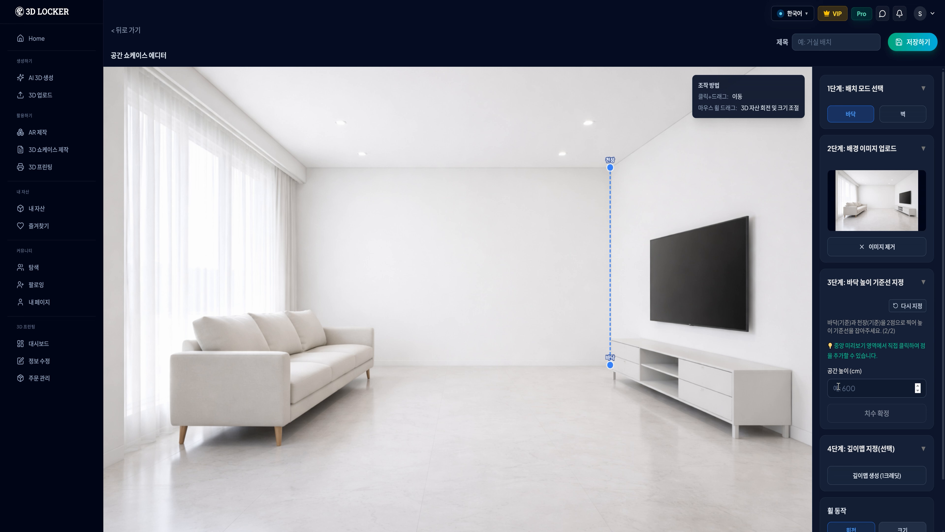
{"action": "left_click", "coordinate": [857, 386]}
{"action": "type", "text": "300"}
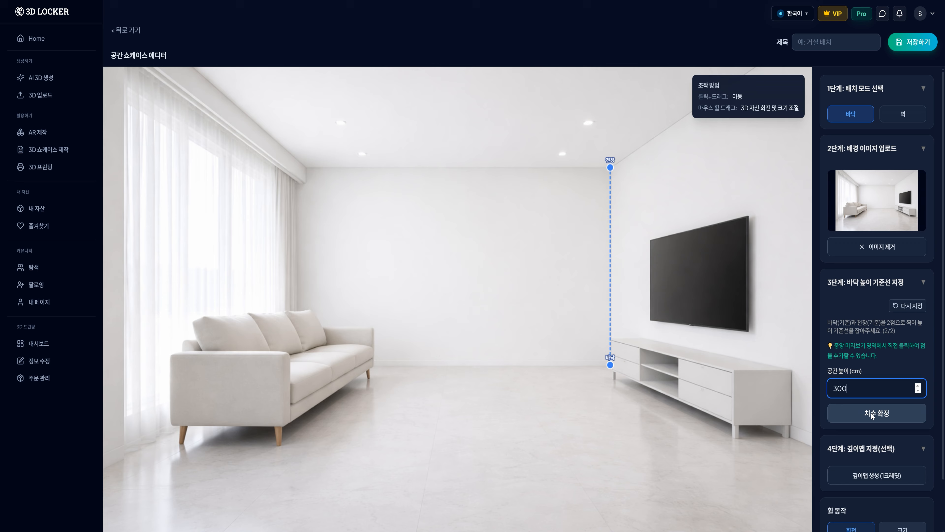
{"action": "left_click", "coordinate": [869, 410]}
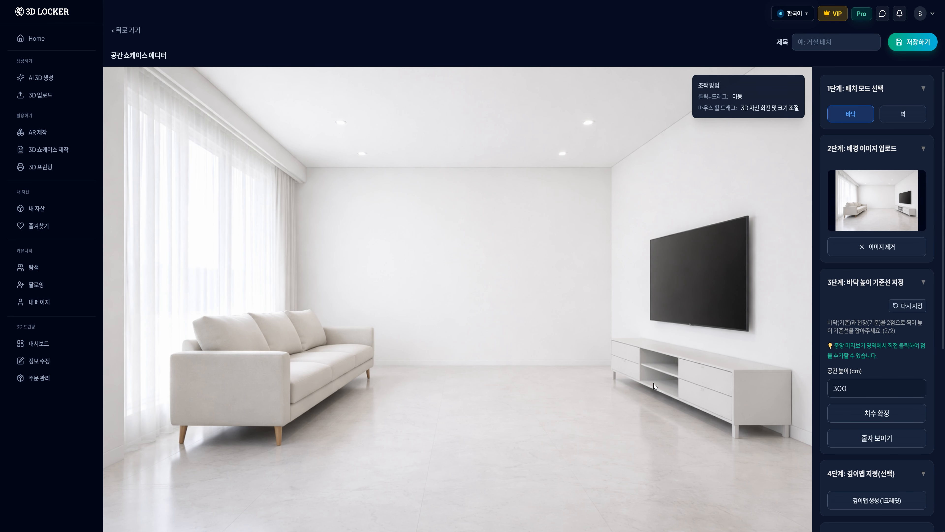
- Generate a depth map for the living room background
{"action": "scroll", "coordinate": [822, 391], "scroll_direction": "down", "scroll_amount": 5}
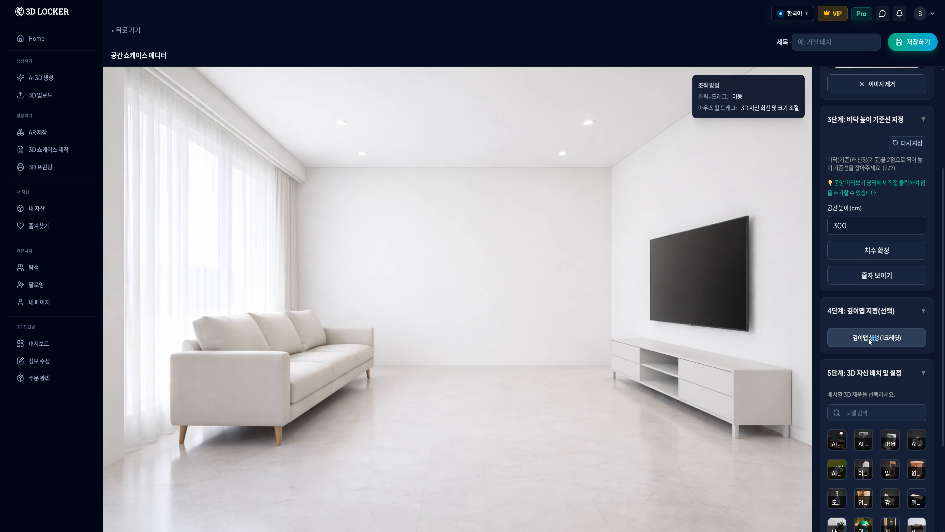
{"action": "left_click", "coordinate": [875, 338]}
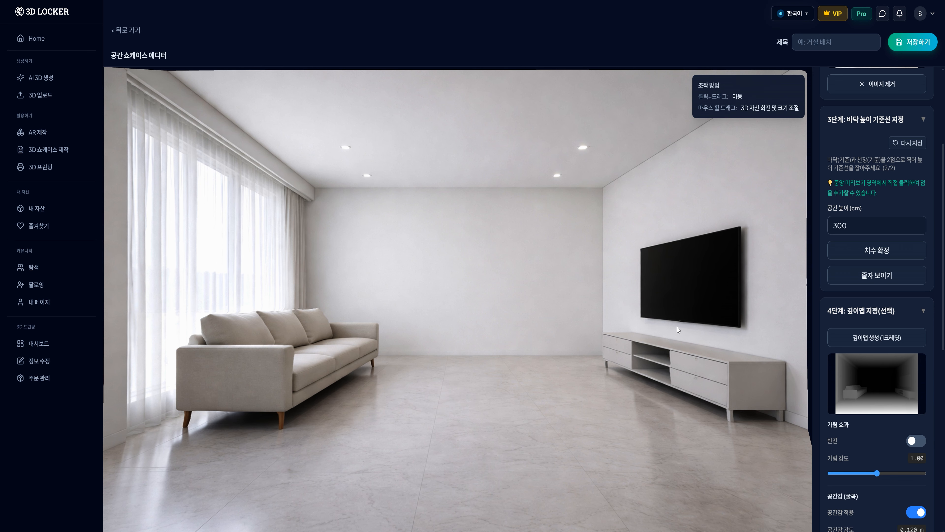
- Display the height ruler in the room to check the scale, and hide it again
{"action": "scroll", "coordinate": [883, 410], "scroll_direction": "down", "scroll_amount": 3}
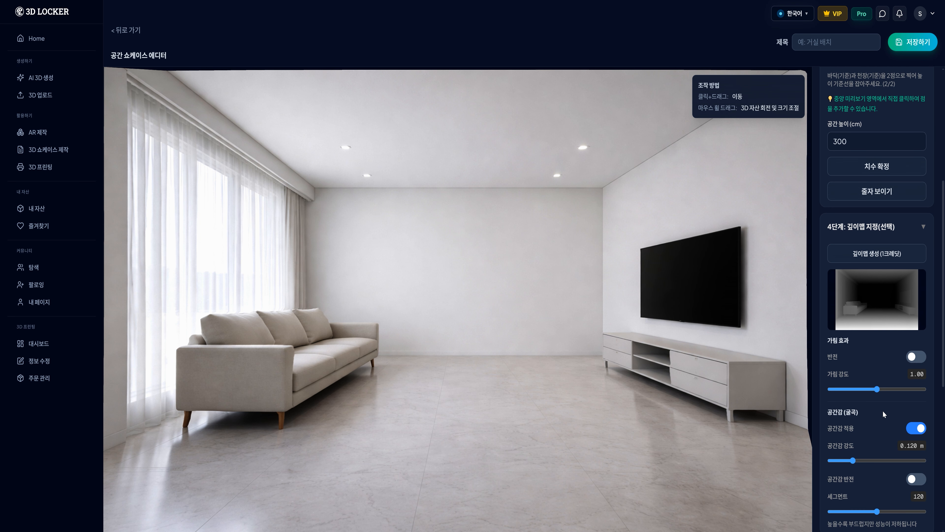
{"action": "left_click", "coordinate": [877, 155]}
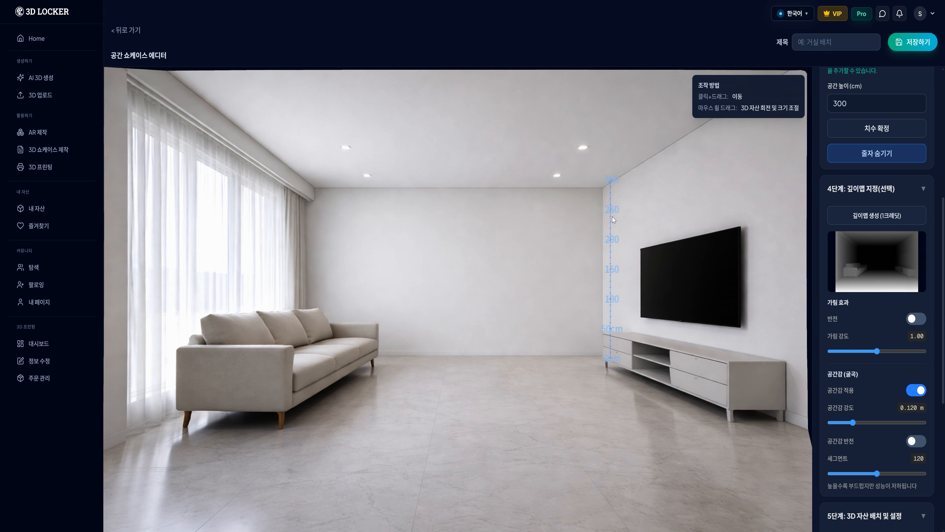
{"action": "left_click", "coordinate": [854, 154]}
- Pick the first AI-generated asset, the yellow bookshelf, as the 3D product to place in the room
{"action": "scroll", "coordinate": [874, 350], "scroll_direction": "down", "scroll_amount": 3}
{"action": "scroll", "coordinate": [856, 350], "scroll_direction": "down", "scroll_amount": 3}
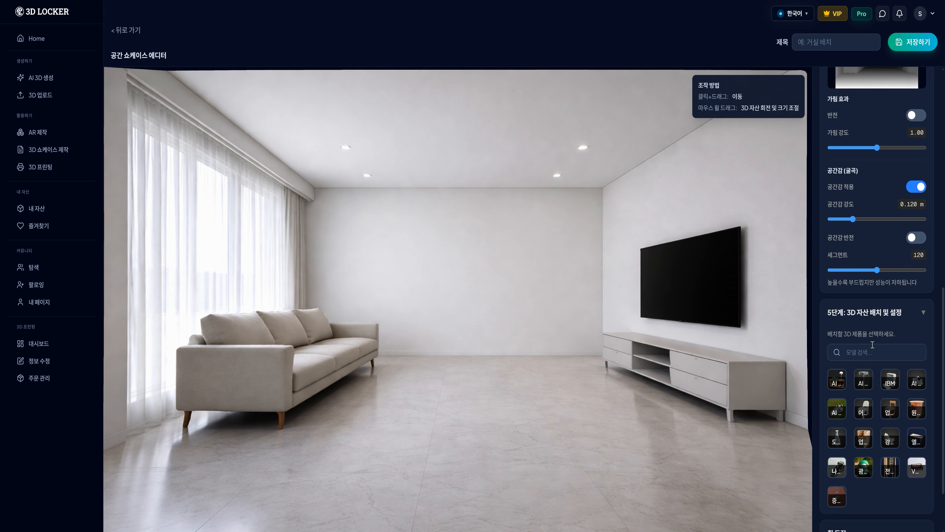
{"action": "left_click", "coordinate": [837, 345]}
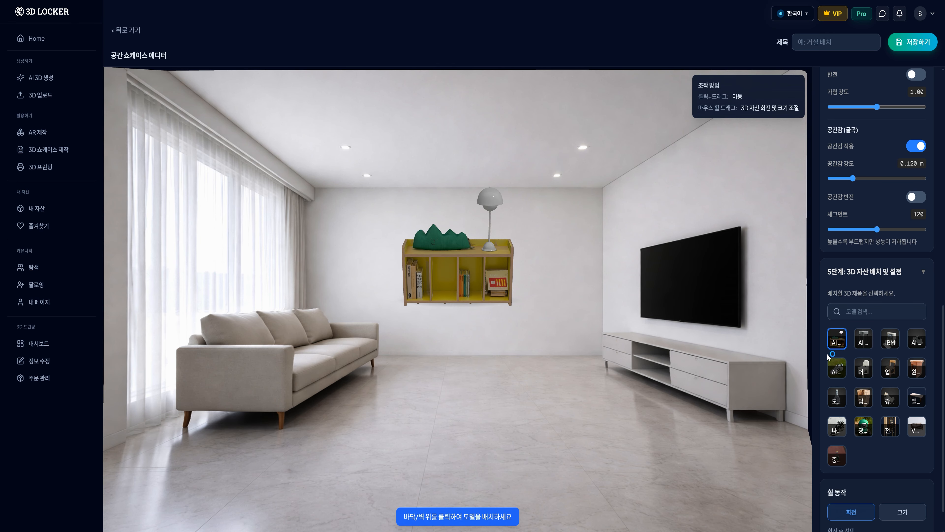
- Switch the wheel action to size (크기), enlarge the bookshelf, and move it down onto the floor between the sofa and the TV cabinet
{"action": "left_click", "coordinate": [896, 514]}
{"action": "scroll", "coordinate": [533, 330], "scroll_direction": "up", "scroll_amount": 2}
{"action": "scroll", "coordinate": [533, 330], "scroll_direction": "down", "scroll_amount": 2}
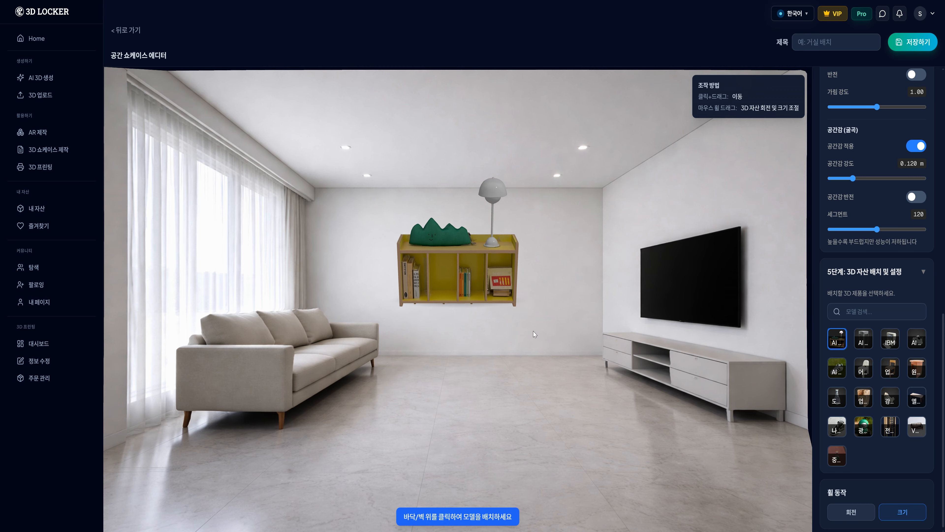
{"action": "scroll", "coordinate": [533, 331], "scroll_direction": "up", "scroll_amount": 1}
{"action": "scroll", "coordinate": [533, 332], "scroll_direction": "down", "scroll_amount": 1}
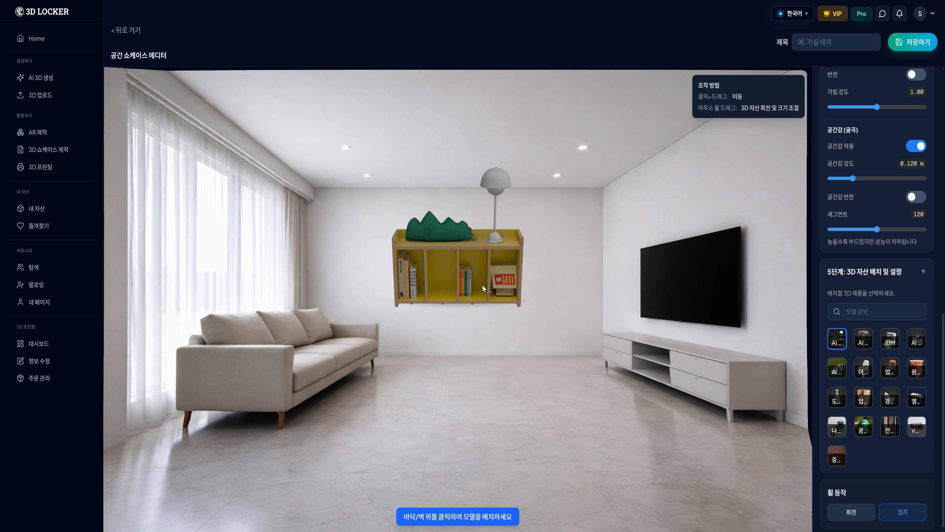
{"action": "left_click_drag", "start_coordinate": [477, 284], "coordinate": [518, 342]}
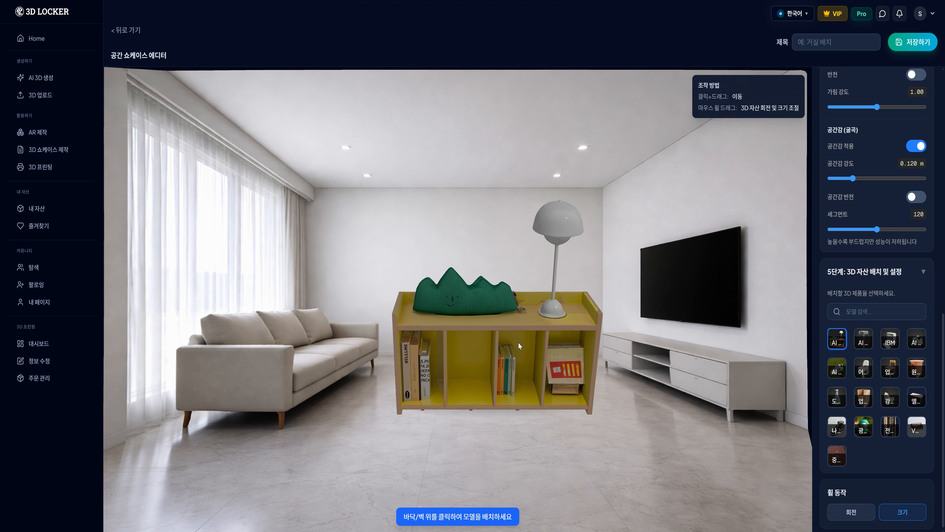
- Shrink the bookshelf slightly, and rotate it about the X axis (X축) so it faces straight forward
{"action": "scroll", "coordinate": [518, 343], "scroll_direction": "down", "scroll_amount": 1}
{"action": "scroll", "coordinate": [866, 495], "scroll_direction": "down", "scroll_amount": 1}
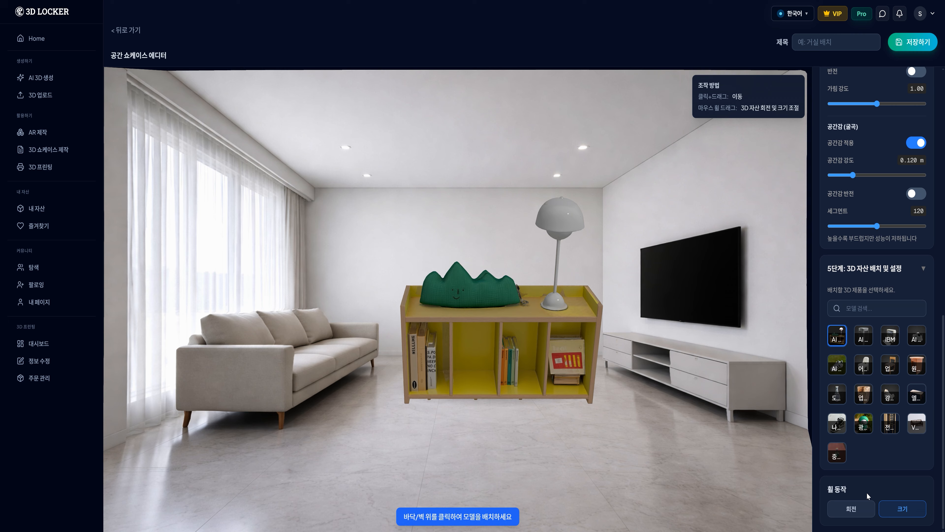
{"action": "left_click", "coordinate": [852, 509]}
{"action": "scroll", "coordinate": [865, 499], "scroll_direction": "down", "scroll_amount": 1}
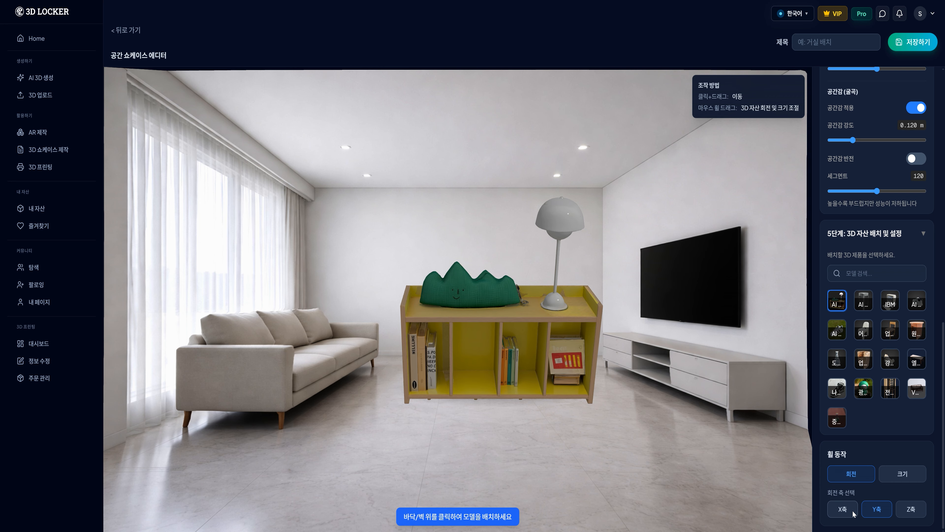
{"action": "left_click", "coordinate": [843, 513]}
{"action": "scroll", "coordinate": [540, 339], "scroll_direction": "down", "scroll_amount": 5}
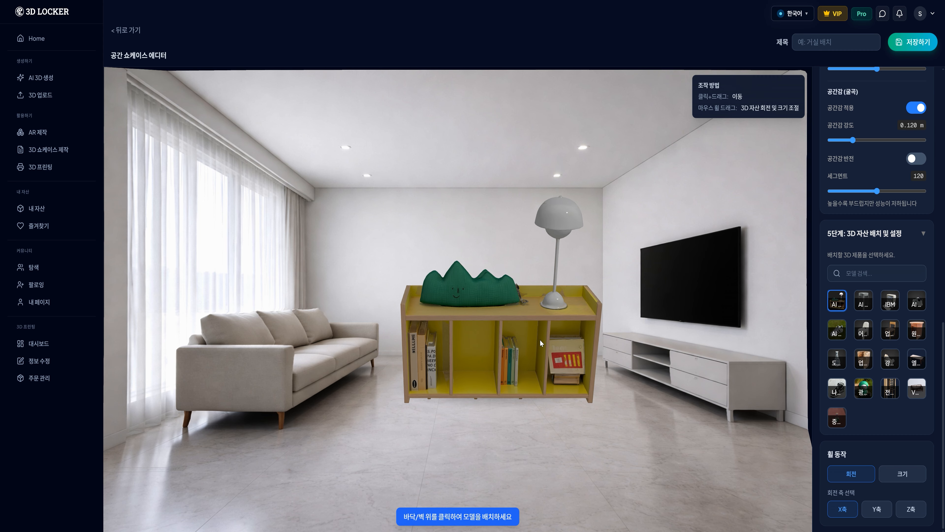
{"action": "scroll", "coordinate": [540, 341], "scroll_direction": "down", "scroll_amount": 5}
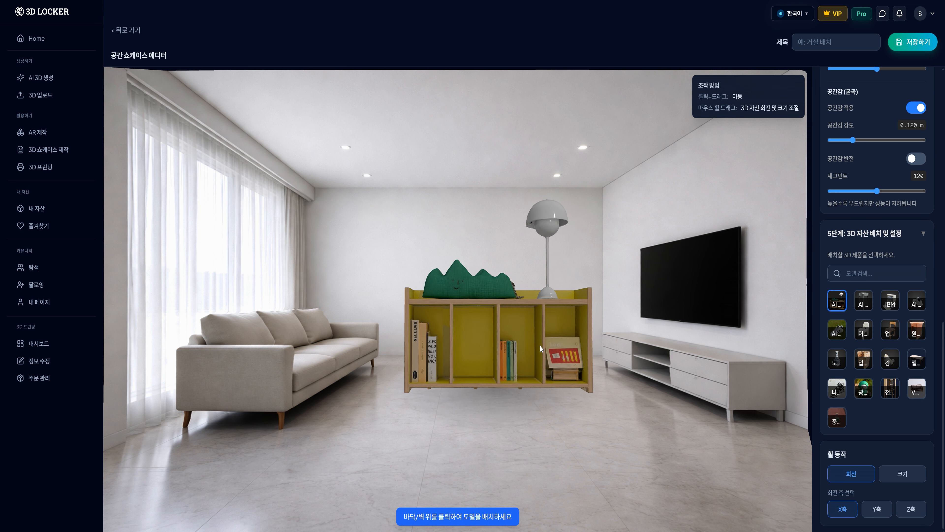
- Tilt the bookshelf slightly about the Z axis (Z축)
{"action": "left_click", "coordinate": [900, 509]}
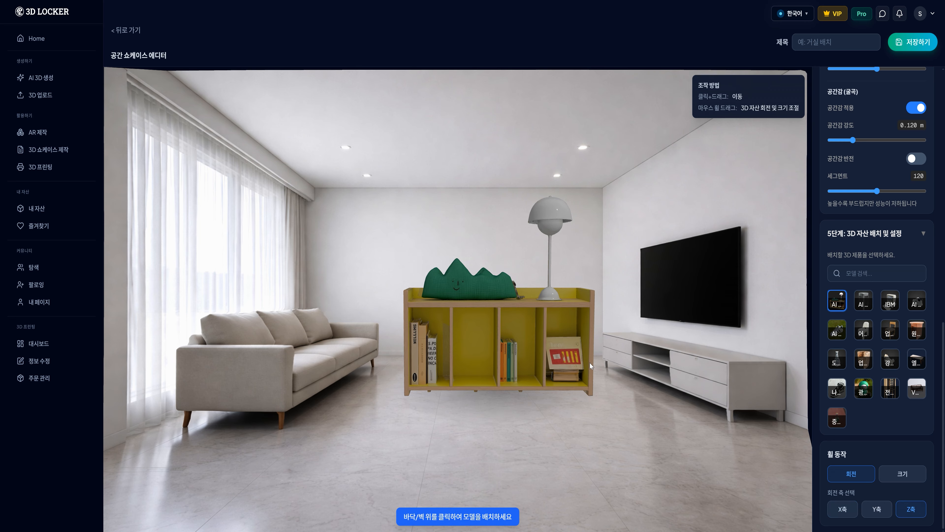
{"action": "scroll", "coordinate": [591, 363], "scroll_direction": "down", "scroll_amount": 2}
{"action": "scroll", "coordinate": [590, 363], "scroll_direction": "down", "scroll_amount": 1}
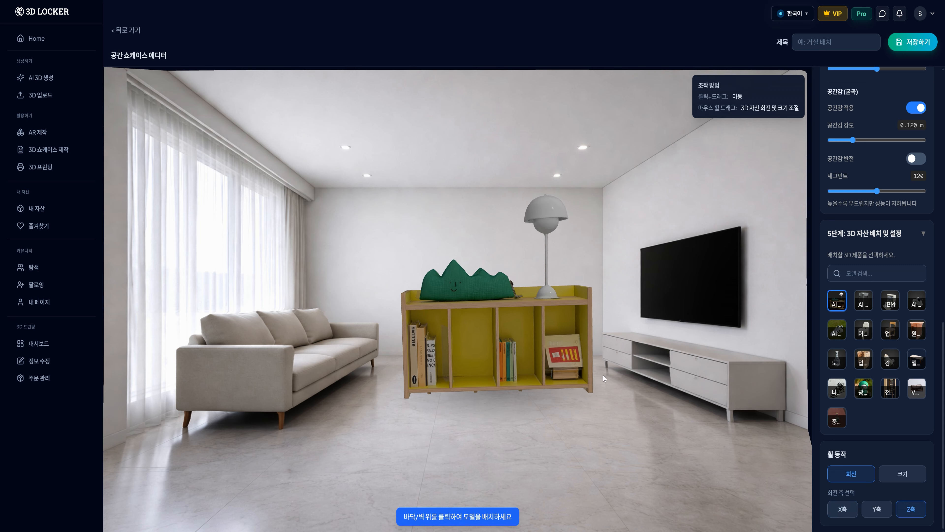
- Turn the bookshelf about the Y axis (Y축) and move it slightly closer to the TV cabinet
{"action": "left_click", "coordinate": [882, 509]}
{"action": "scroll", "coordinate": [614, 422], "scroll_direction": "down", "scroll_amount": 5}
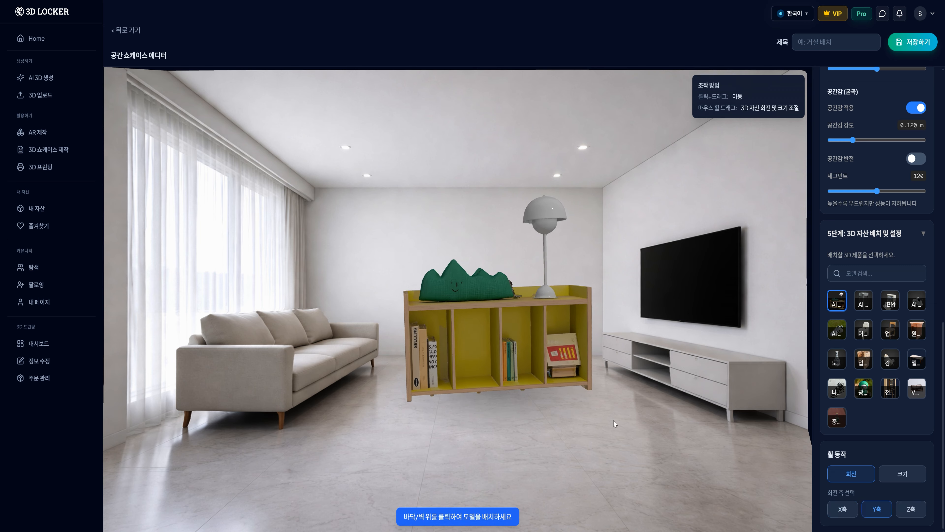
{"action": "scroll", "coordinate": [613, 420], "scroll_direction": "down", "scroll_amount": 5}
{"action": "left_click_drag", "start_coordinate": [519, 368], "coordinate": [538, 380]}
{"action": "scroll", "coordinate": [884, 483], "scroll_direction": "up", "scroll_amount": 1}
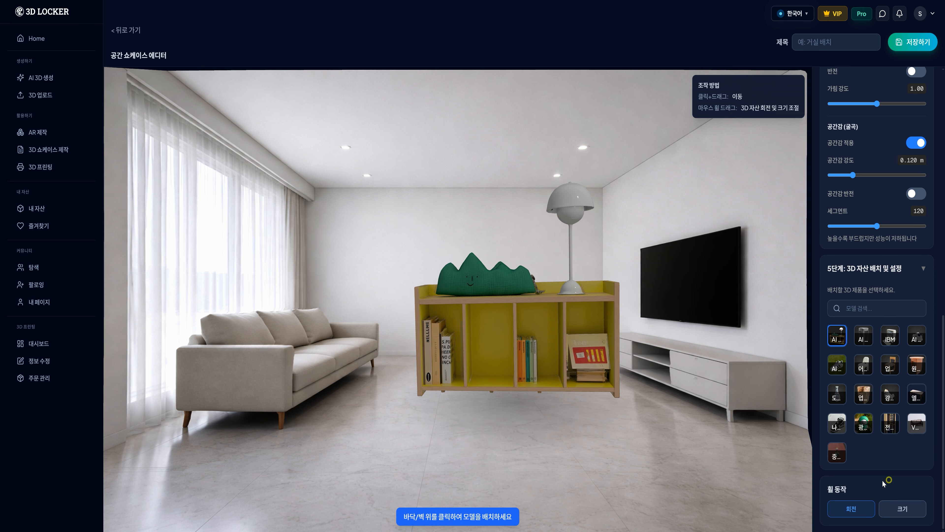
- Switch the wheel action to size (크기) and shrink the bookshelf to about two thirds of its size
{"action": "left_click", "coordinate": [902, 509]}
{"action": "scroll", "coordinate": [523, 385], "scroll_direction": "down", "scroll_amount": 5}
{"action": "scroll", "coordinate": [525, 384], "scroll_direction": "down", "scroll_amount": 2}
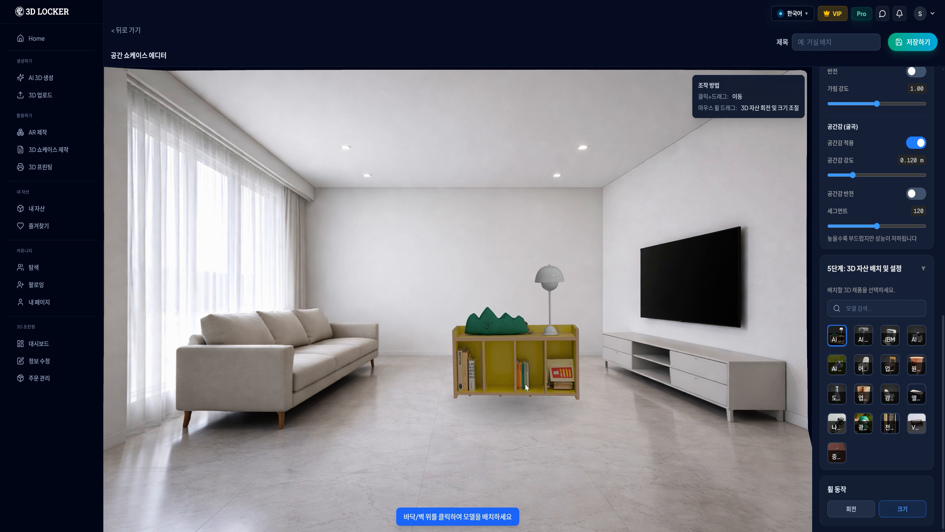
- Show the height ruler, move the bookshelf to the back wall beside it, and adjust its size against the scale
{"action": "scroll", "coordinate": [846, 335], "scroll_direction": "up", "scroll_amount": 6}
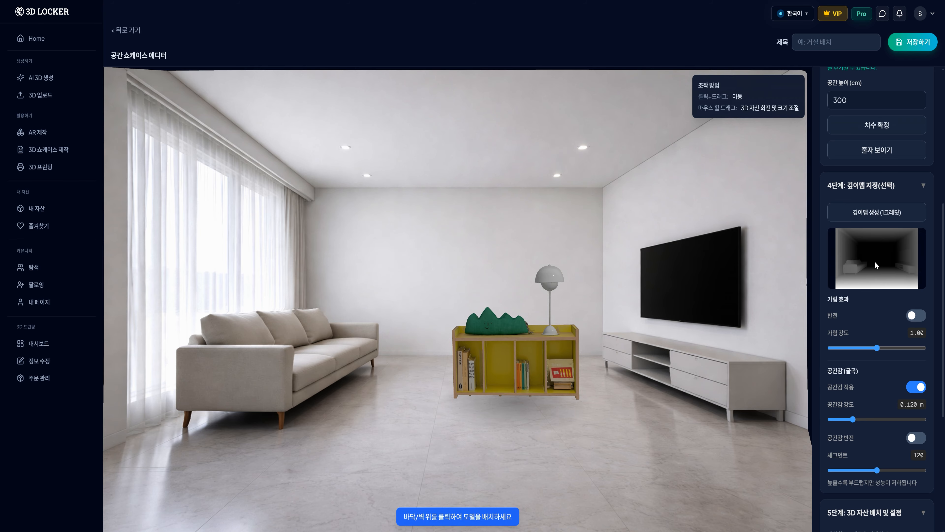
{"action": "left_click", "coordinate": [877, 149]}
{"action": "left_click_drag", "start_coordinate": [530, 358], "coordinate": [542, 342]}
{"action": "scroll", "coordinate": [545, 338], "scroll_direction": "down", "scroll_amount": 2}
{"action": "scroll", "coordinate": [545, 338], "scroll_direction": "up", "scroll_amount": 3}
{"action": "scroll", "coordinate": [545, 338], "scroll_direction": "down", "scroll_amount": 2}
{"action": "scroll", "coordinate": [573, 341], "scroll_direction": "down", "scroll_amount": 2}
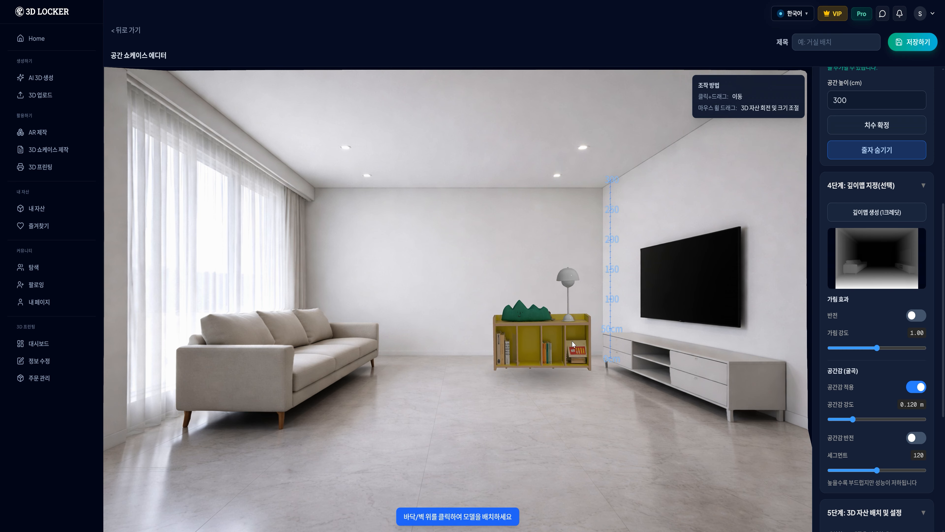
{"action": "scroll", "coordinate": [566, 339], "scroll_direction": "up", "scroll_amount": 2}
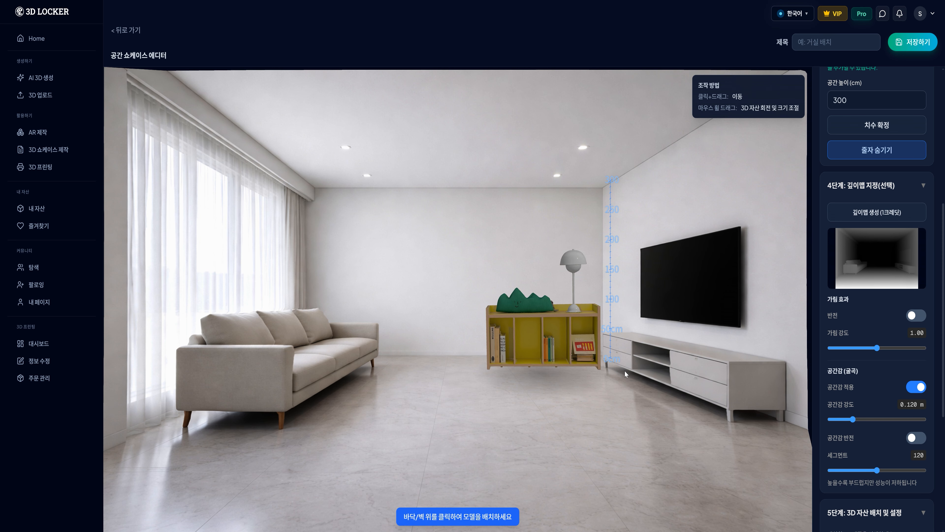
{"action": "left_click_drag", "start_coordinate": [581, 352], "coordinate": [580, 354]}
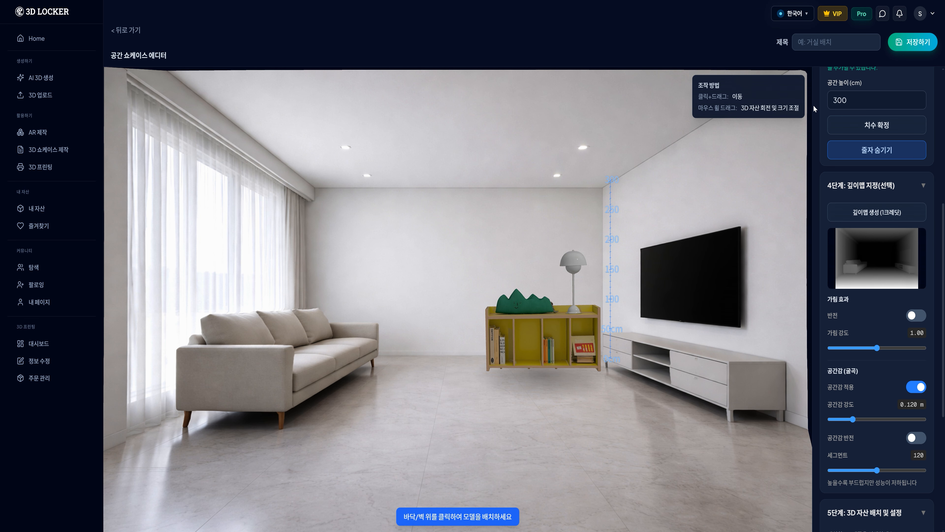
- Title the space showcase 거실 배치 and save it
{"action": "left_click", "coordinate": [824, 42]}
{"action": "left_click", "coordinate": [829, 62]}
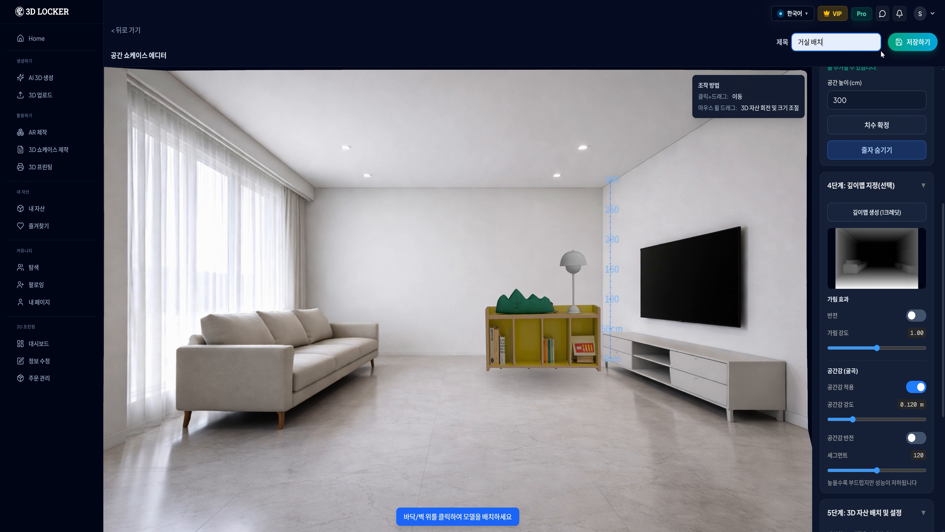
{"action": "left_click", "coordinate": [915, 48]}
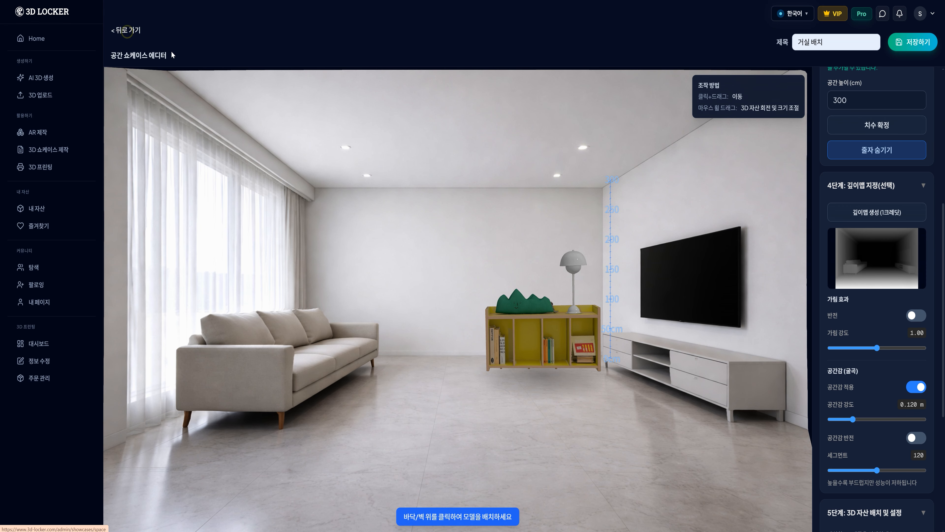
- Open the saved 거실 배치 showcase from the space showcase list and shift the bookshelf closer to the ruler
{"action": "left_click", "coordinate": [126, 32]}
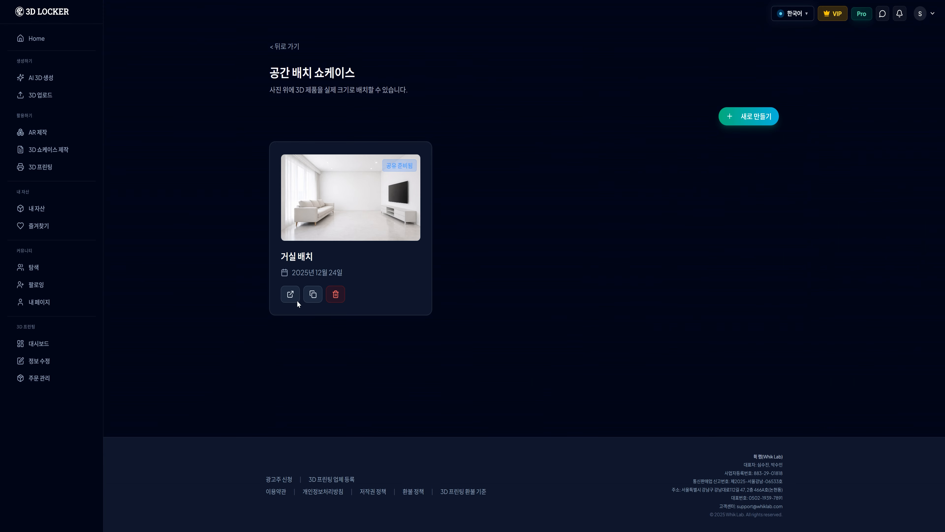
{"action": "left_click", "coordinate": [291, 296]}
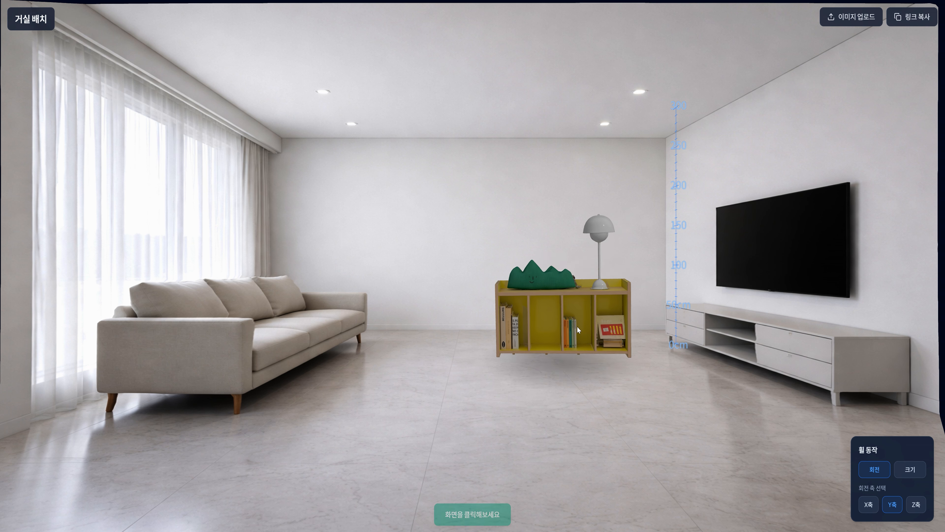
{"action": "left_click", "coordinate": [591, 282]}
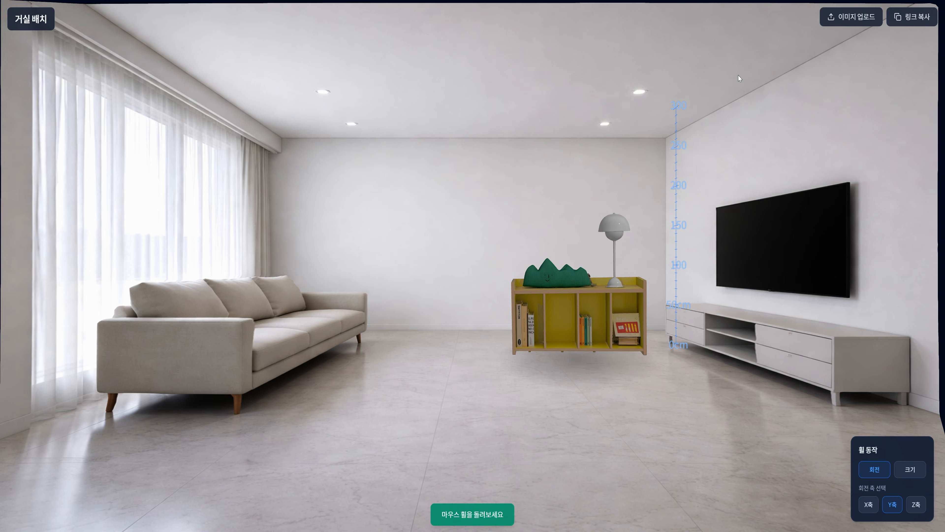
- Upload the living room photo with the green sofa as the new background and reposition the bookshelf in front of the kitchen opening
{"action": "left_click", "coordinate": [850, 19]}
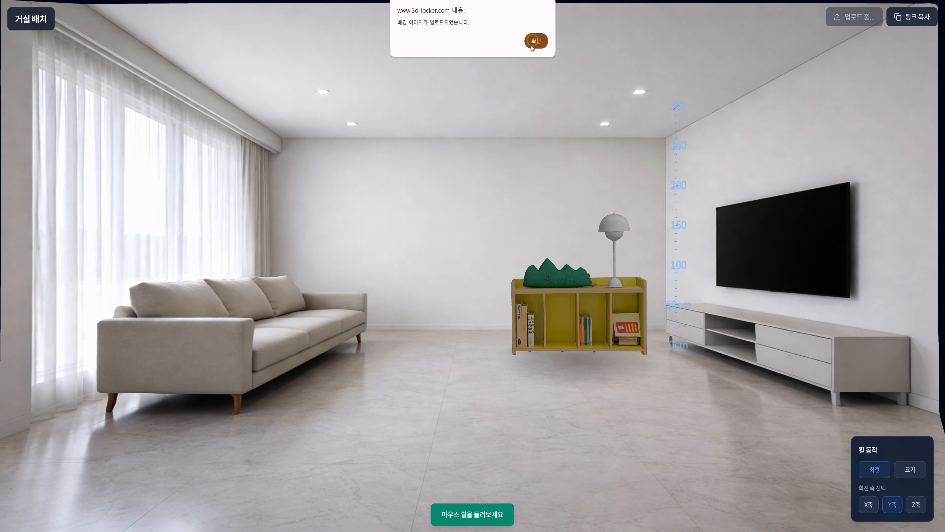
{"action": "left_click", "coordinate": [535, 42]}
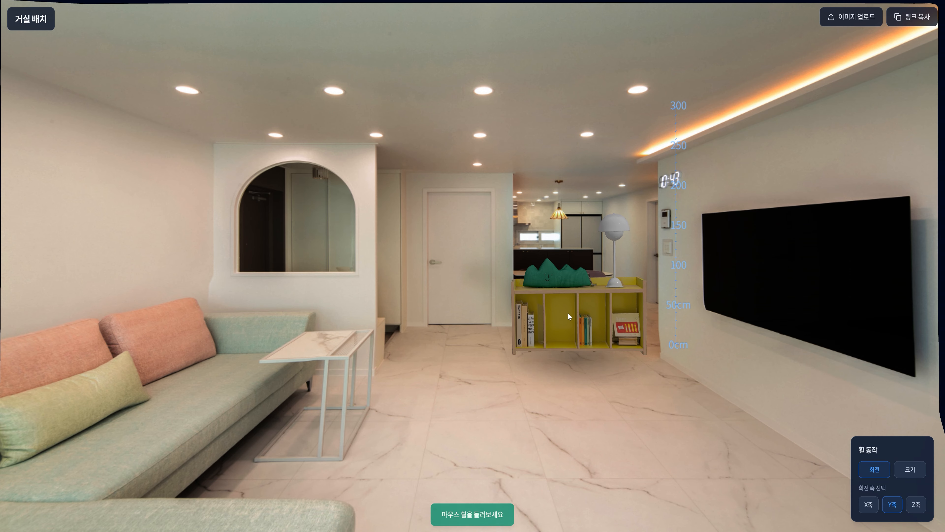
{"action": "mouse_move", "coordinate": [567, 316]}
{"action": "left_mouse_down"}
{"action": "mouse_move", "coordinate": [553, 365]}
{"action": "mouse_move", "coordinate": [554, 327]}
{"action": "left_mouse_up"}
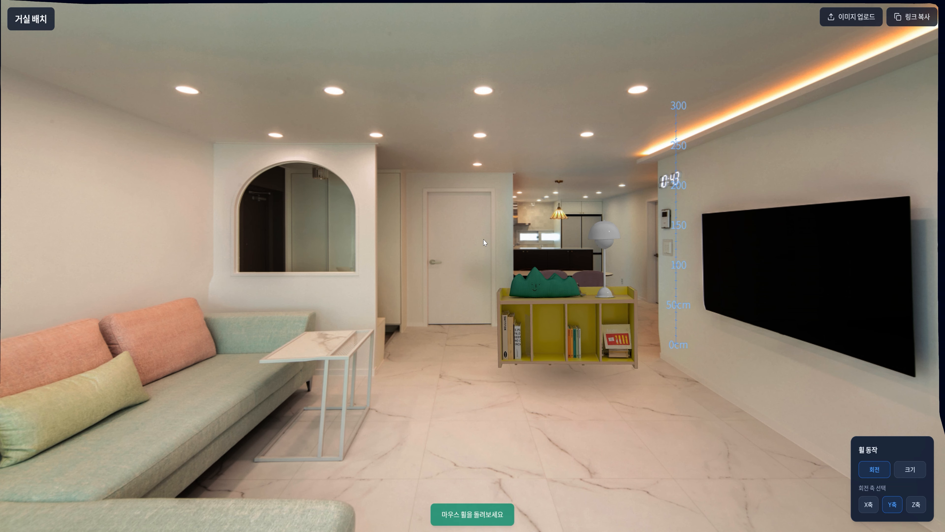
{"action": "left_click_drag", "start_coordinate": [573, 311], "coordinate": [554, 302]}
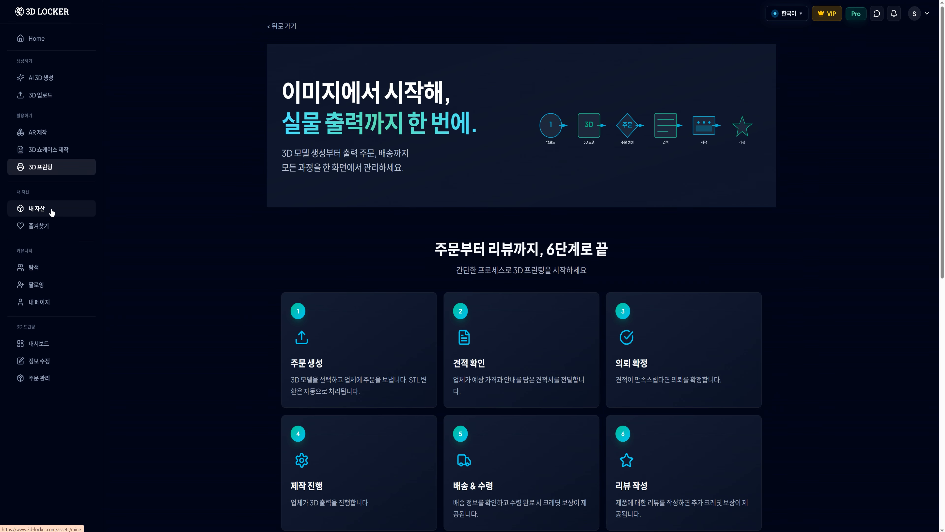
- Open the 3D printing order form for the bookshelf asset in 내 자산 and review its fields
{"action": "left_click", "coordinate": [38, 212]}
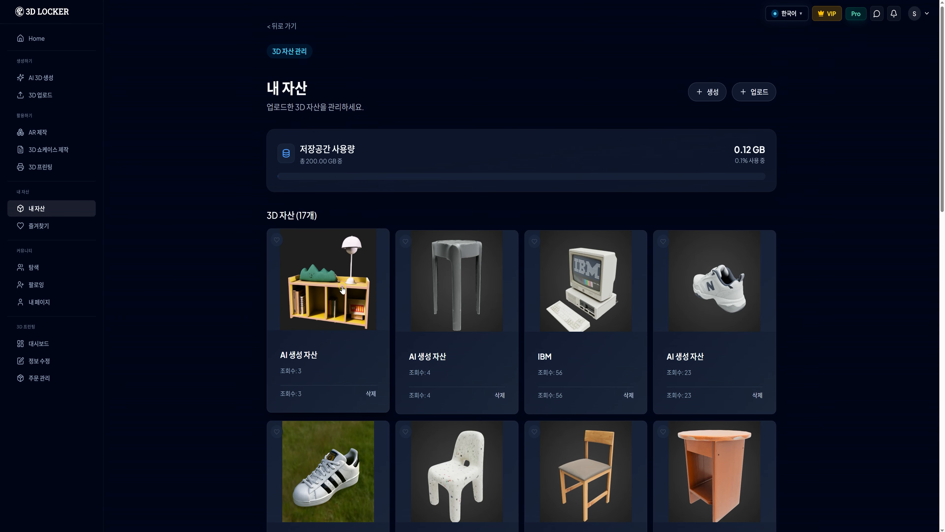
{"action": "left_click", "coordinate": [360, 295]}
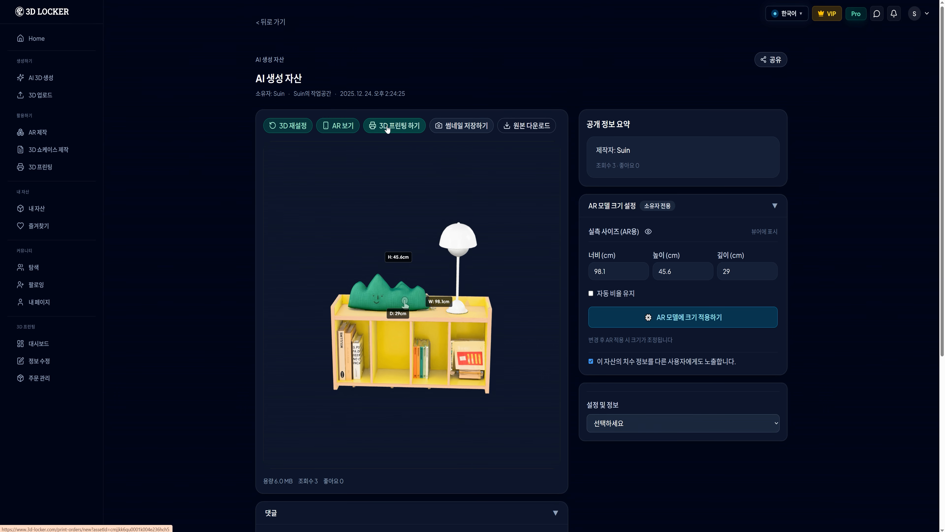
{"action": "left_click", "coordinate": [400, 141]}
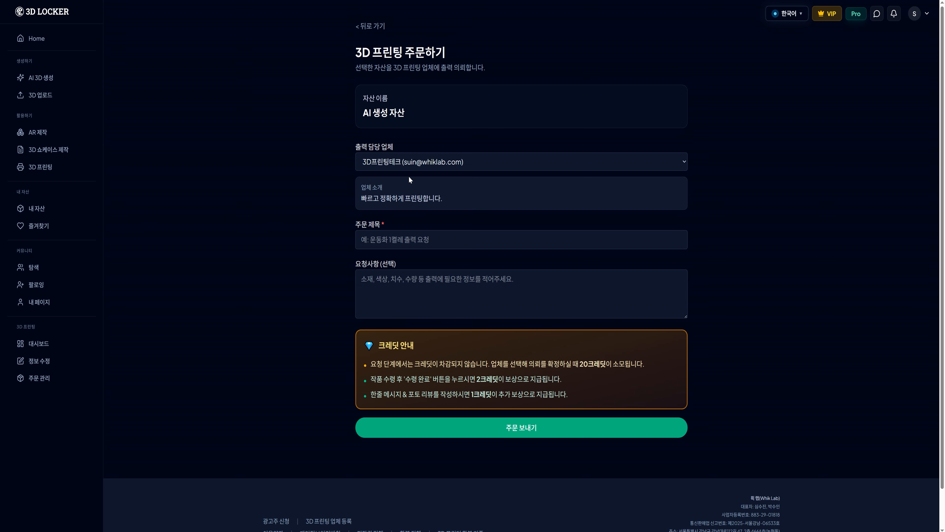
{"action": "left_click", "coordinate": [432, 232]}
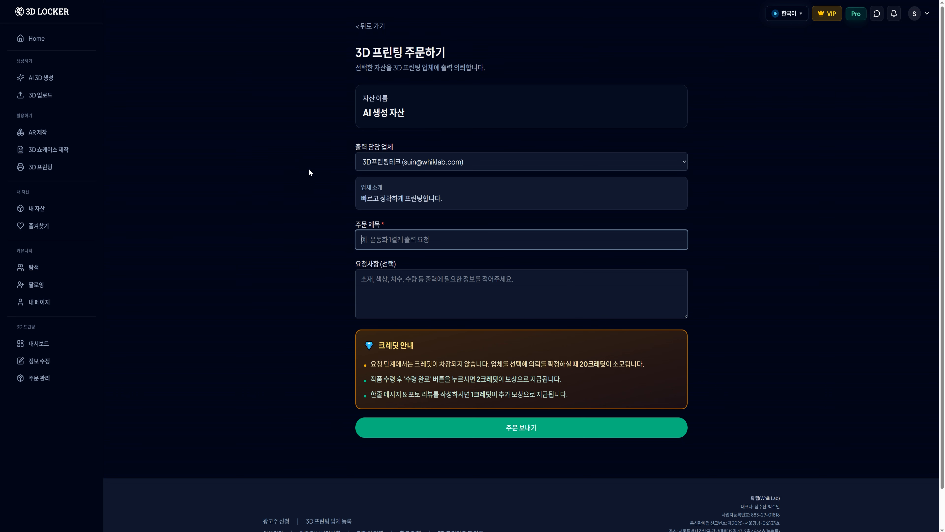
{"action": "scroll", "coordinate": [308, 168], "scroll_direction": "down", "scroll_amount": 1}
{"action": "scroll", "coordinate": [309, 168], "scroll_direction": "up", "scroll_amount": 1}
- Return to the home page and look through the shared 3D assets under Explore
{"action": "left_click", "coordinate": [38, 40]}
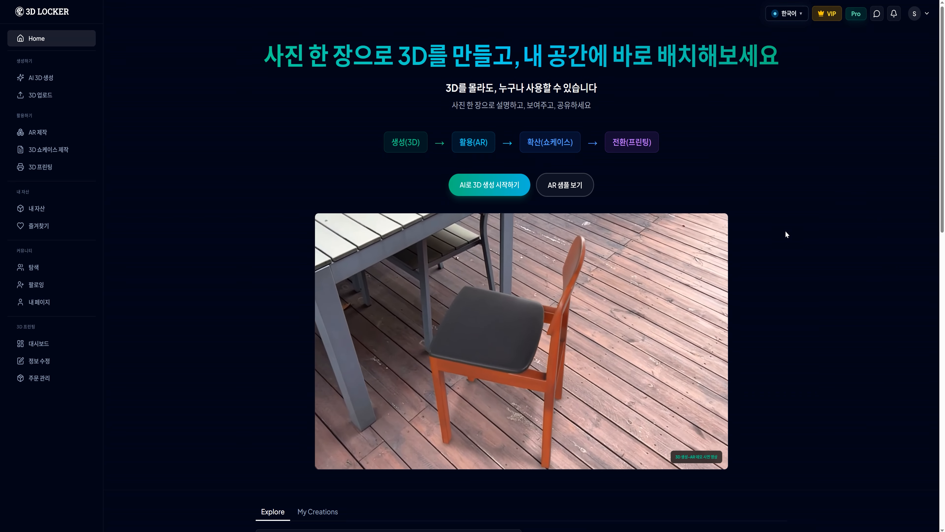
{"action": "scroll", "coordinate": [798, 245], "scroll_direction": "down", "scroll_amount": 5}
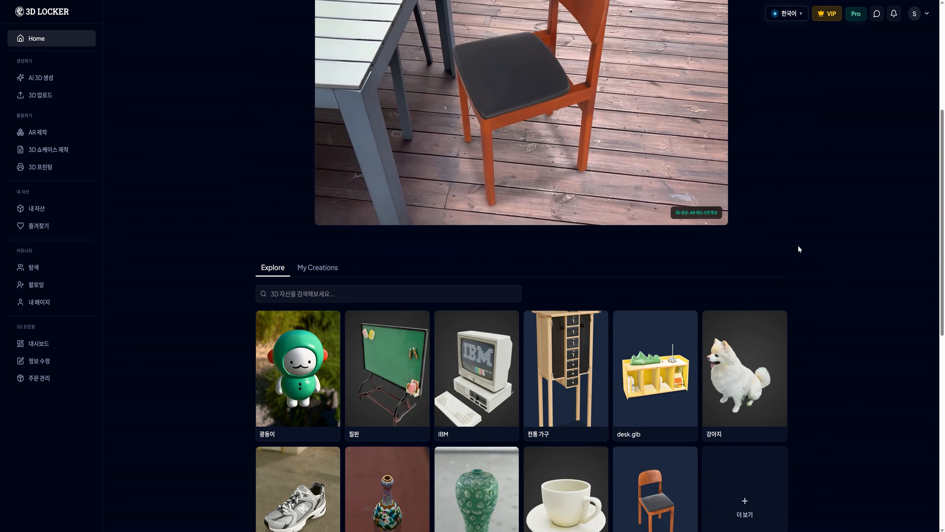
{"action": "scroll", "coordinate": [798, 247], "scroll_direction": "down", "scroll_amount": 1}
{"action": "scroll", "coordinate": [798, 245], "scroll_direction": "down", "scroll_amount": 2}
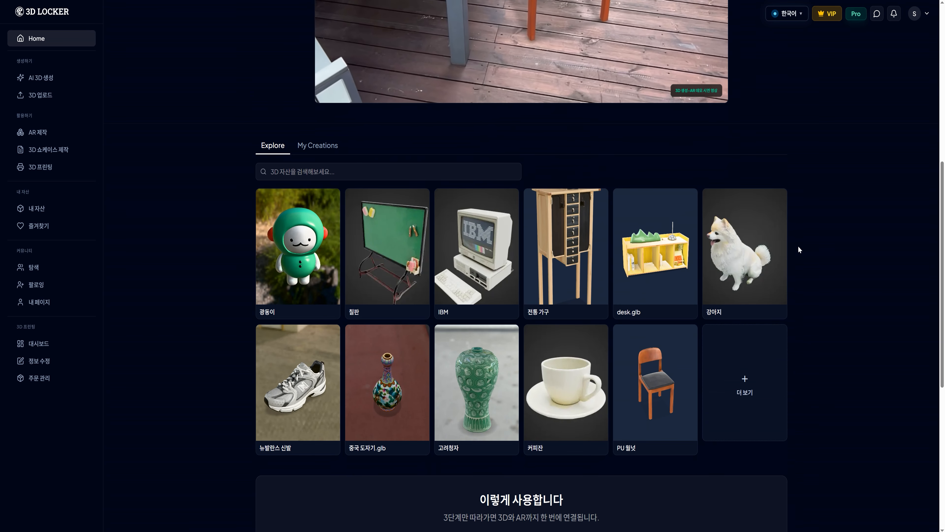
{"action": "scroll", "coordinate": [798, 247], "scroll_direction": "up", "scroll_amount": 4}
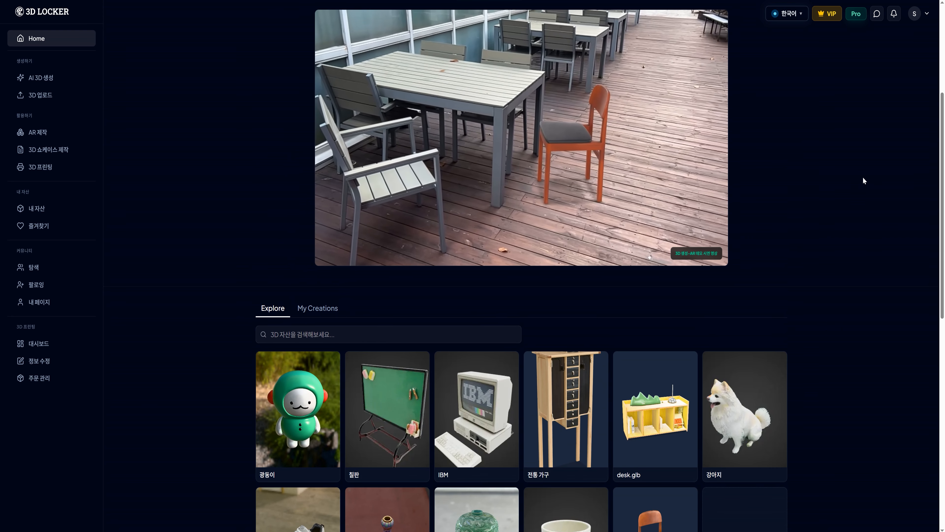
- Open the account's inquiry form (문의하기) and view the available inquiry types without changing the selection
{"action": "left_click", "coordinate": [926, 14]}
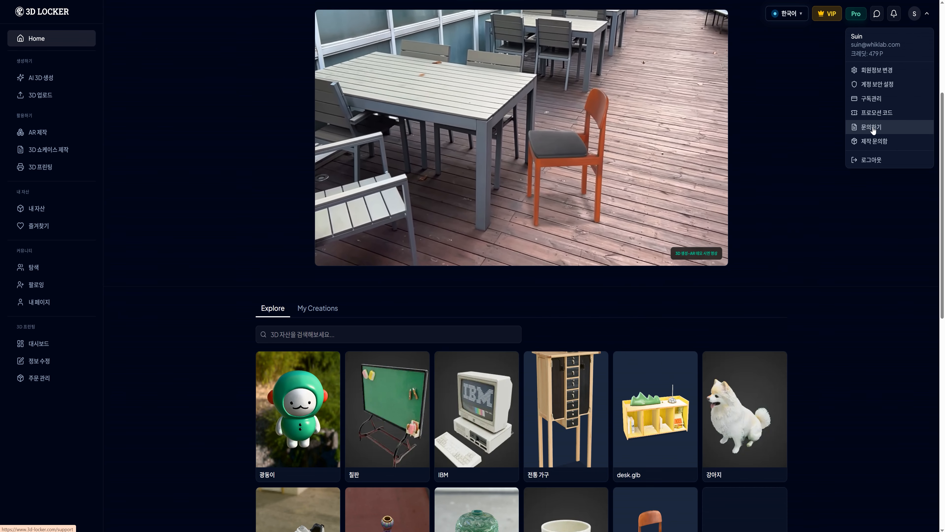
{"action": "left_click", "coordinate": [872, 127]}
{"action": "left_click", "coordinate": [445, 150]}
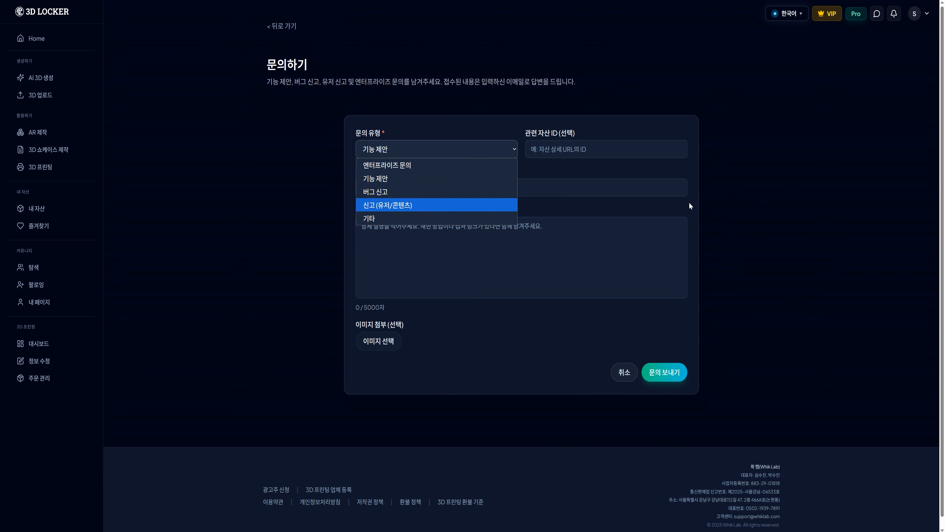
{"action": "left_click", "coordinate": [805, 201]}
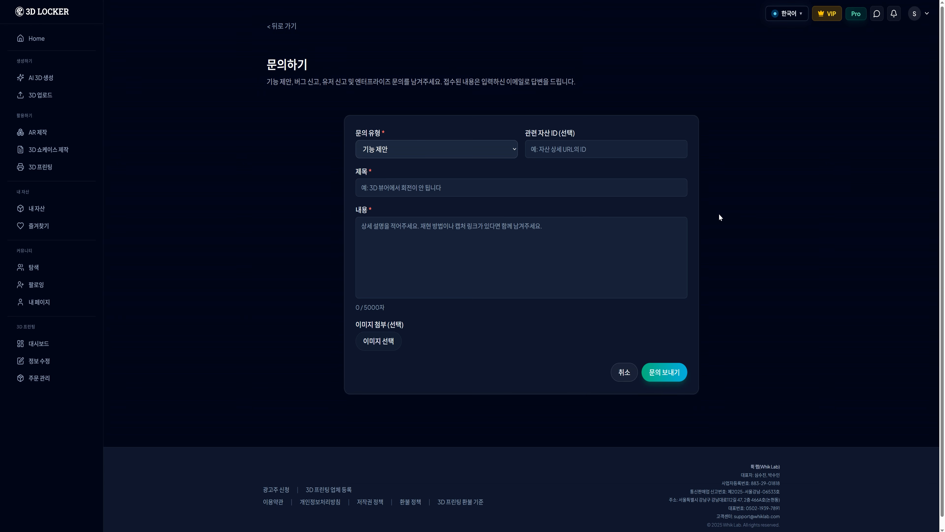
- Open subscription management (구독관리) and view the yearly (연간) plan pricing, examining the Standard plan's price
{"action": "left_click", "coordinate": [915, 14]}
{"action": "left_click", "coordinate": [866, 99]}
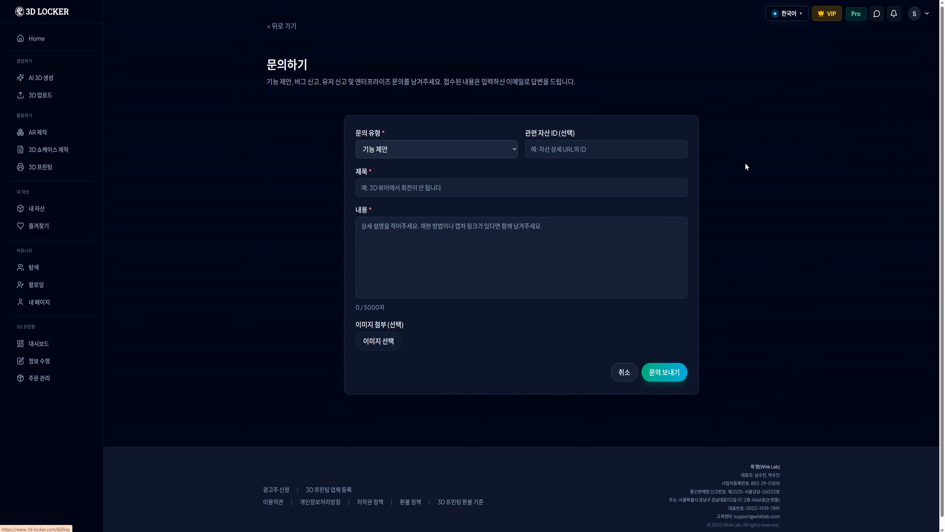
{"action": "left_click", "coordinate": [550, 244]}
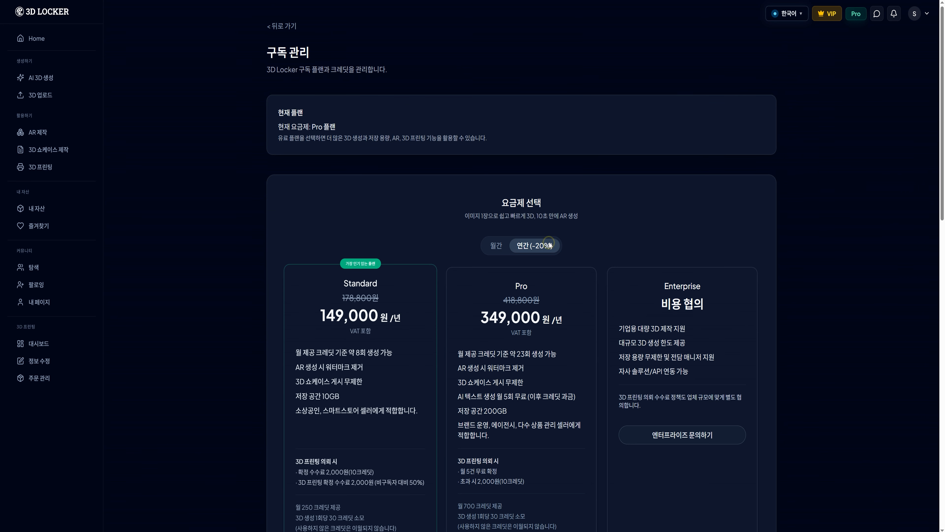
{"action": "scroll", "coordinate": [465, 250], "scroll_direction": "down", "scroll_amount": 1}
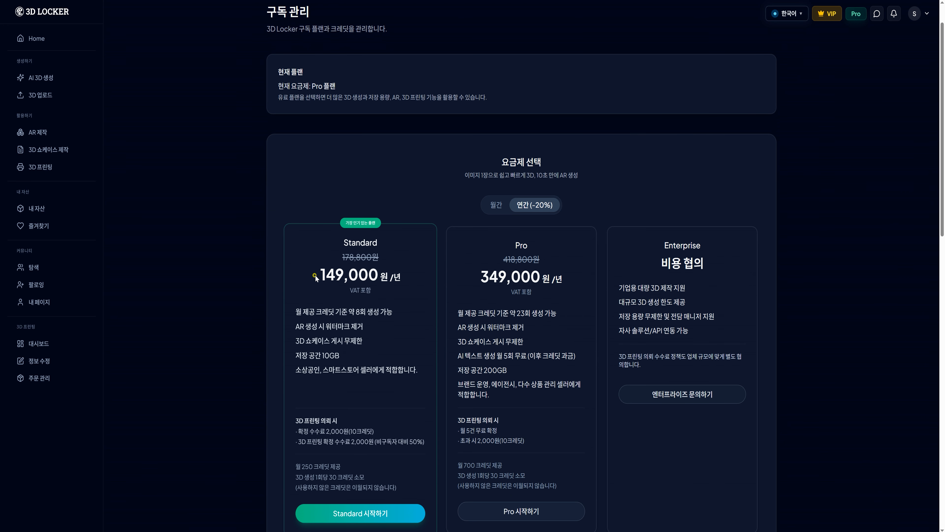
{"action": "left_click_drag", "start_coordinate": [315, 275], "coordinate": [400, 276]}
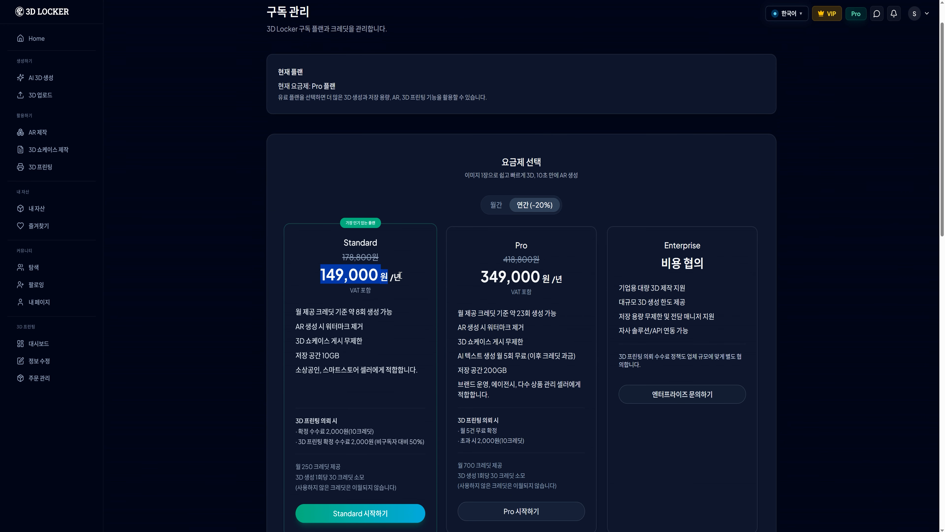
{"action": "left_click", "coordinate": [358, 289]}
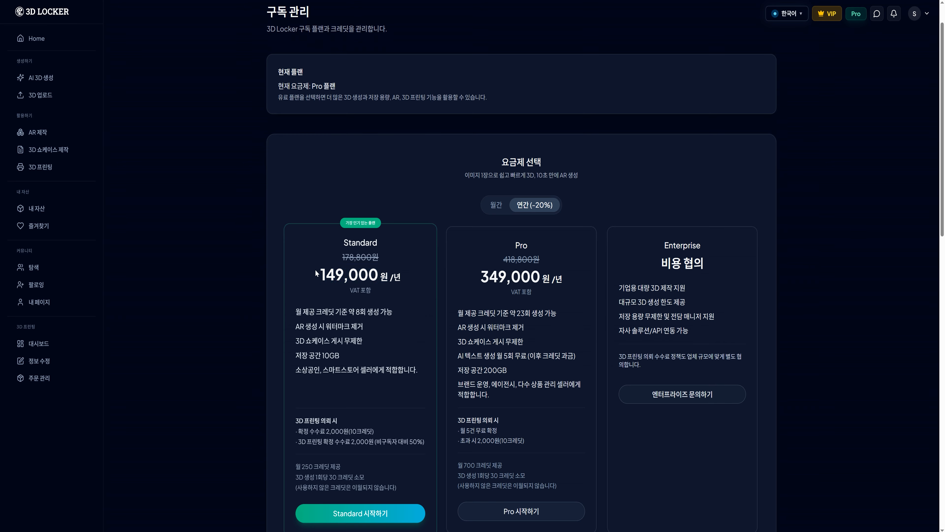